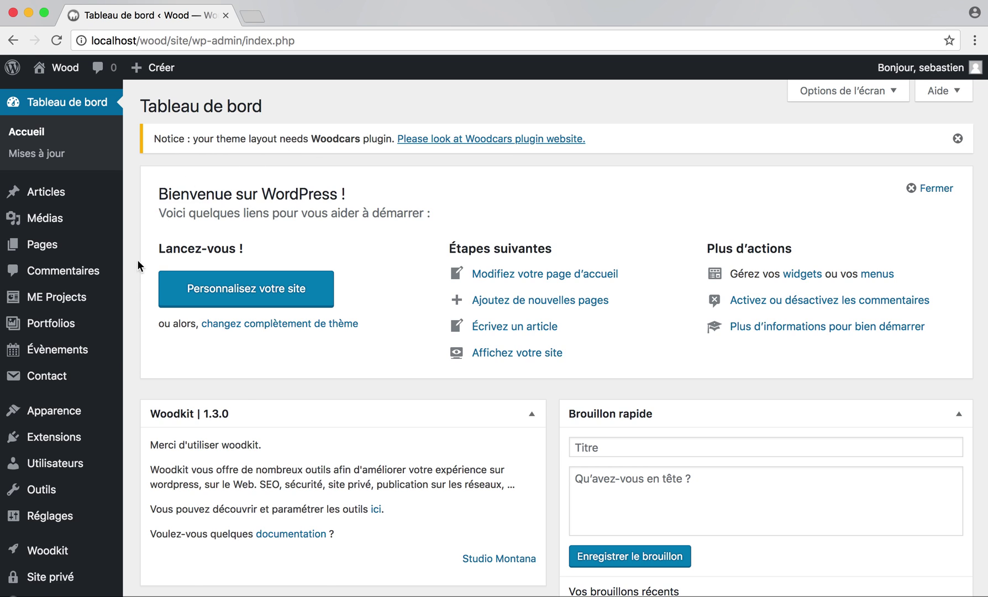
- Open the Woodkit setup page and review the activation key field and the Options position choices
mouse_move(47, 550)
click(47, 553)
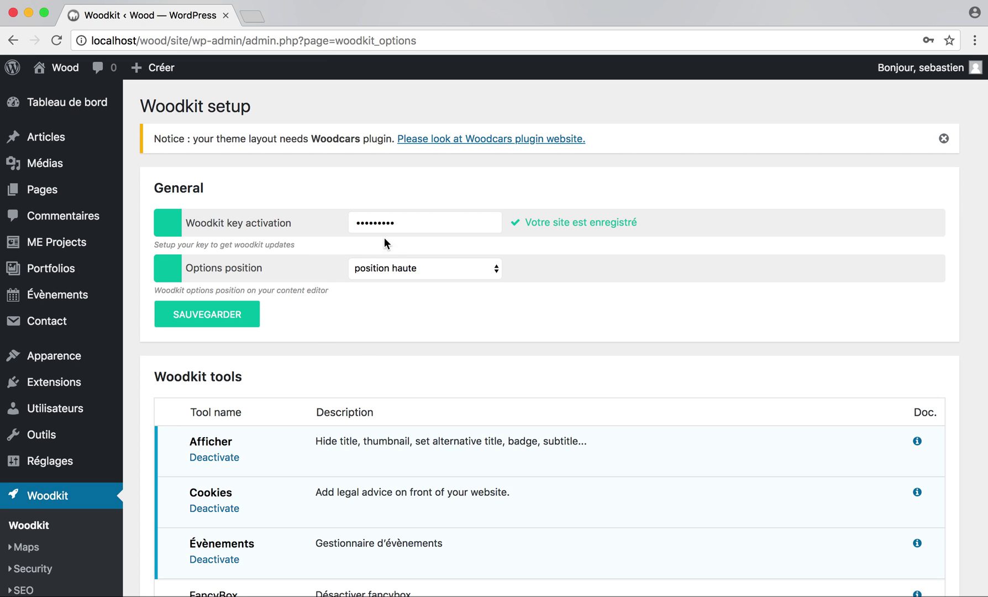
drag(404, 223, 342, 223)
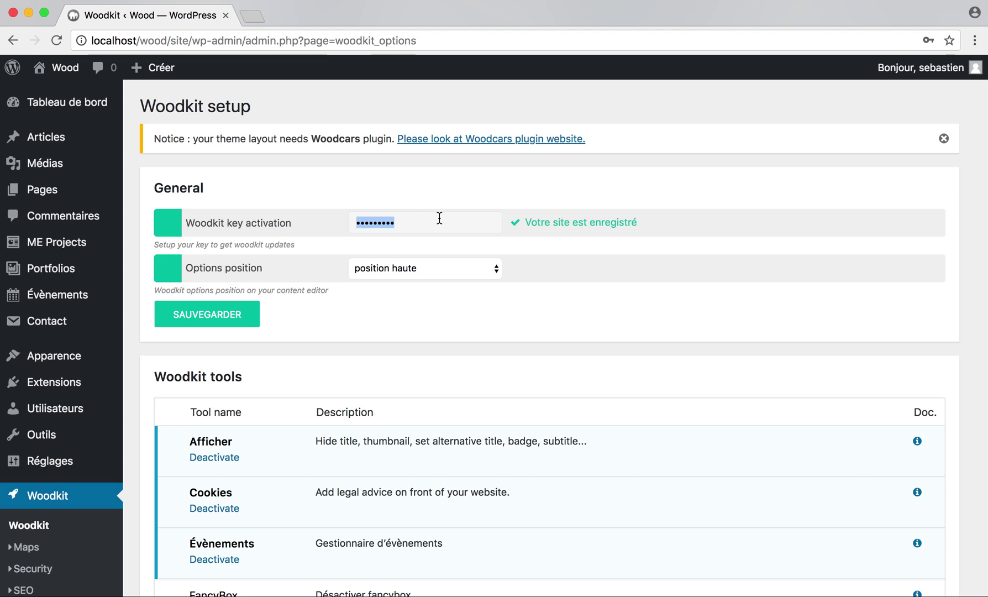
click(417, 223)
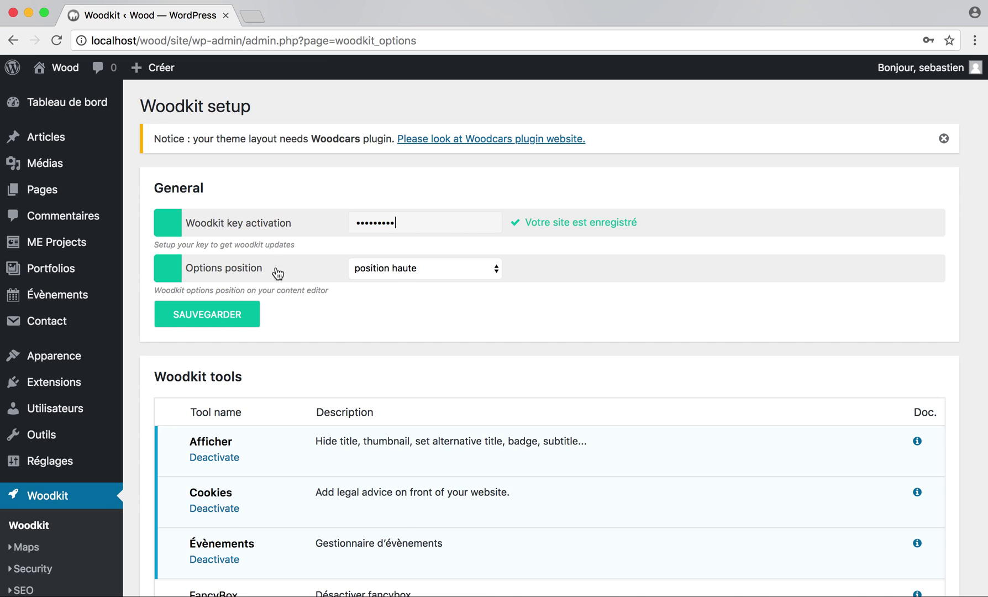
click(396, 268)
click(386, 269)
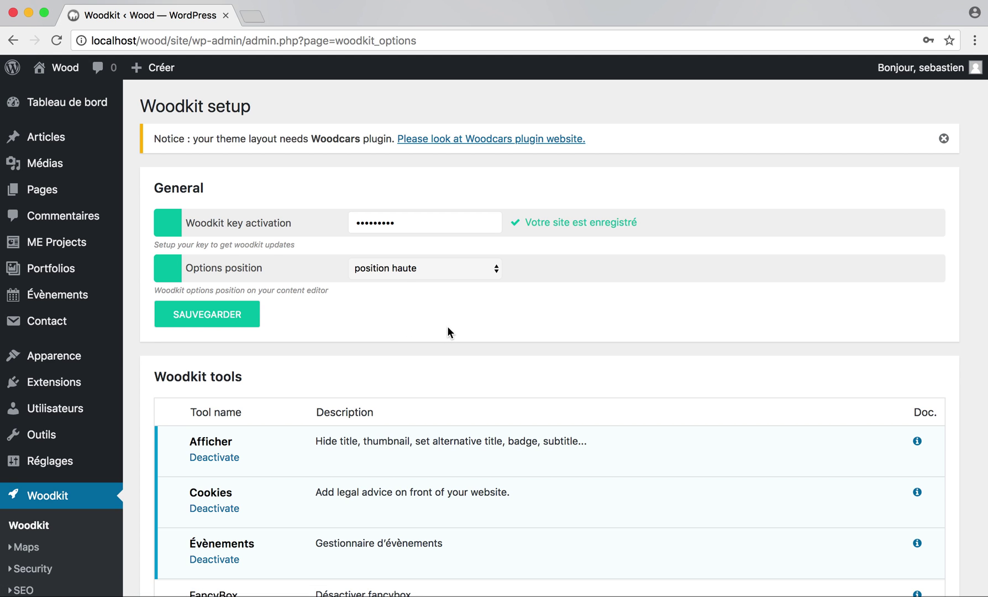
- Browse the Woodkit tools list and deactivate the Cookies tool
scroll(448, 327, down, 5)
scroll(448, 328, down, 2)
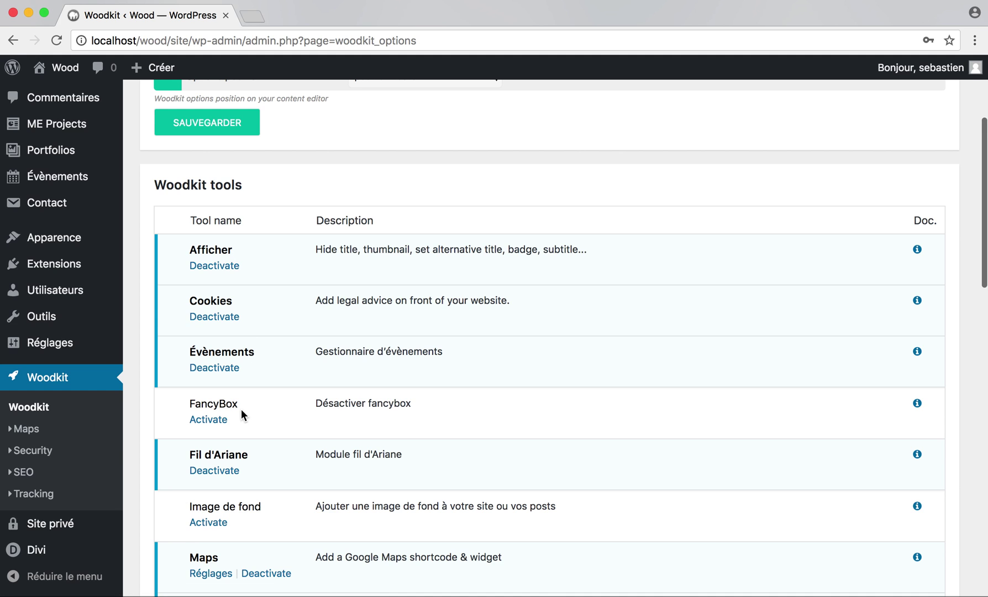
scroll(288, 420, down, 20)
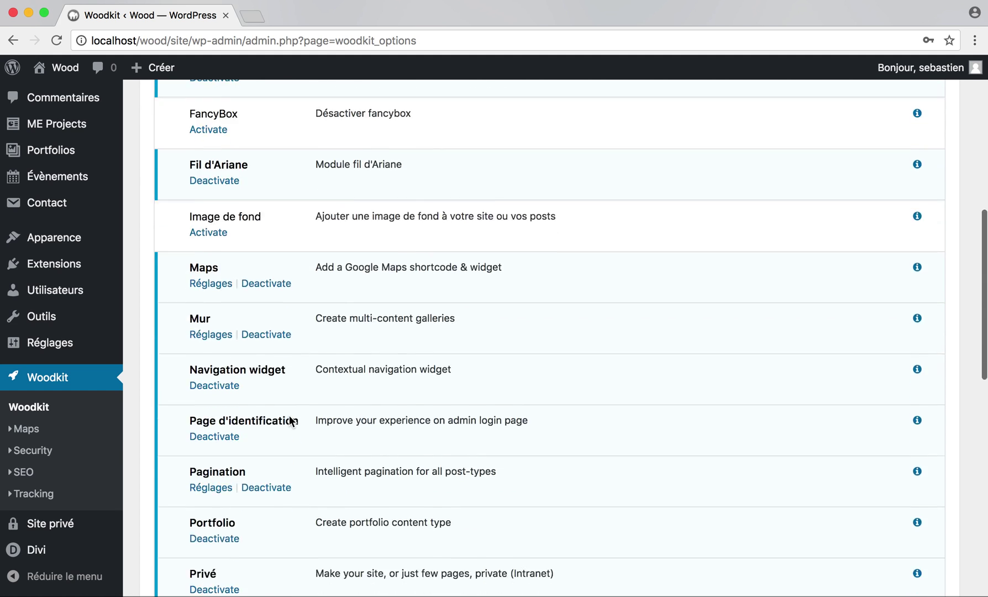
scroll(289, 416, down, 14)
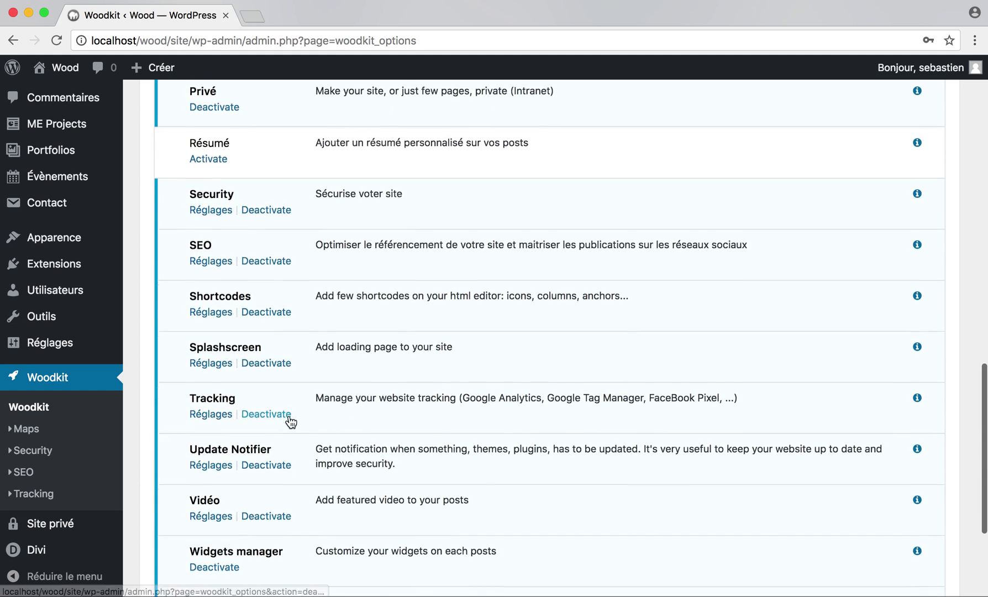
scroll(289, 415, up, 20)
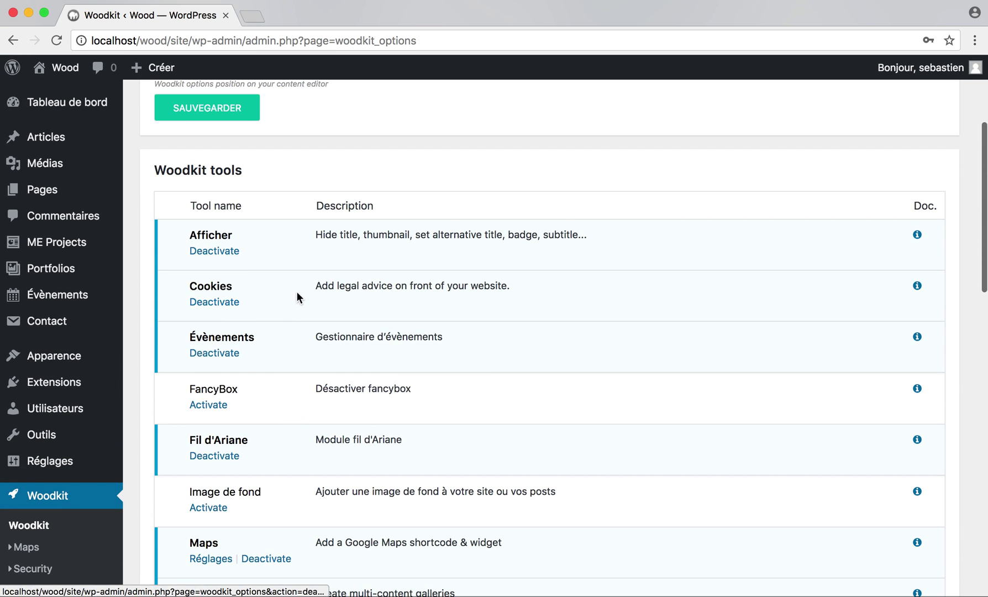
click(226, 303)
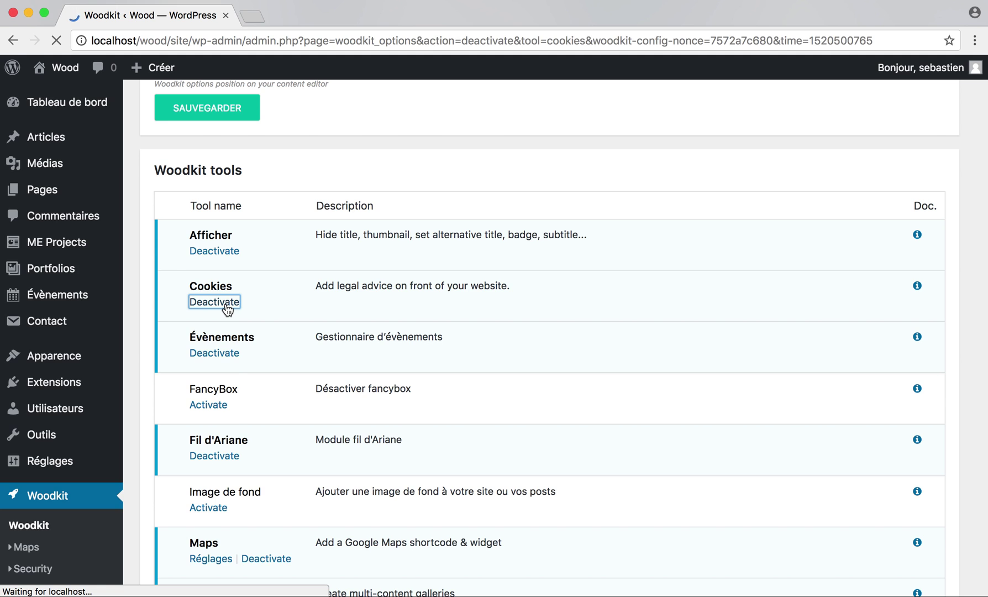
- Deactivate the Maps tool in the Woodkit tools list and activate it again
scroll(334, 321, down, 4)
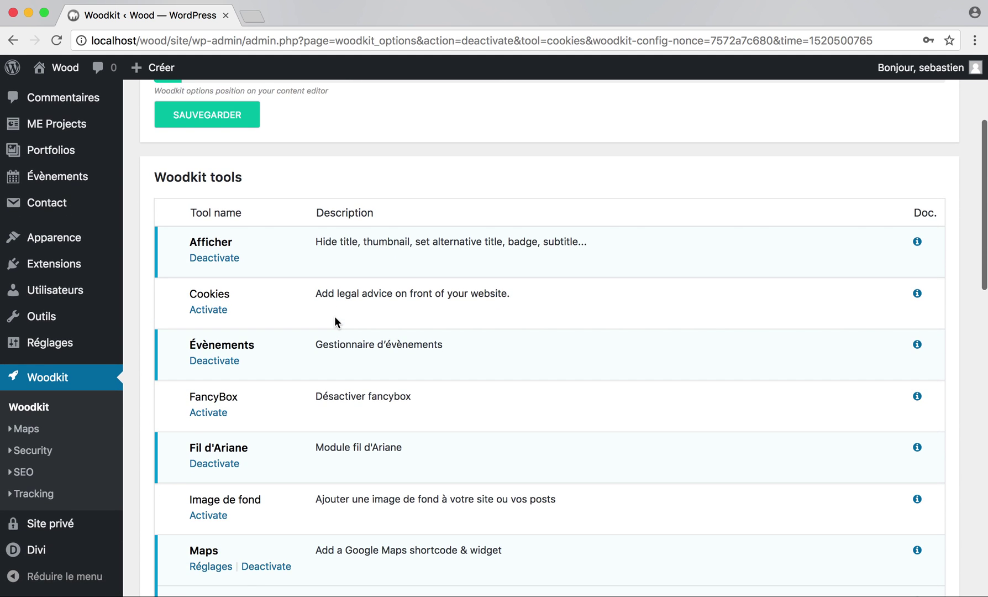
scroll(334, 315, down, 3)
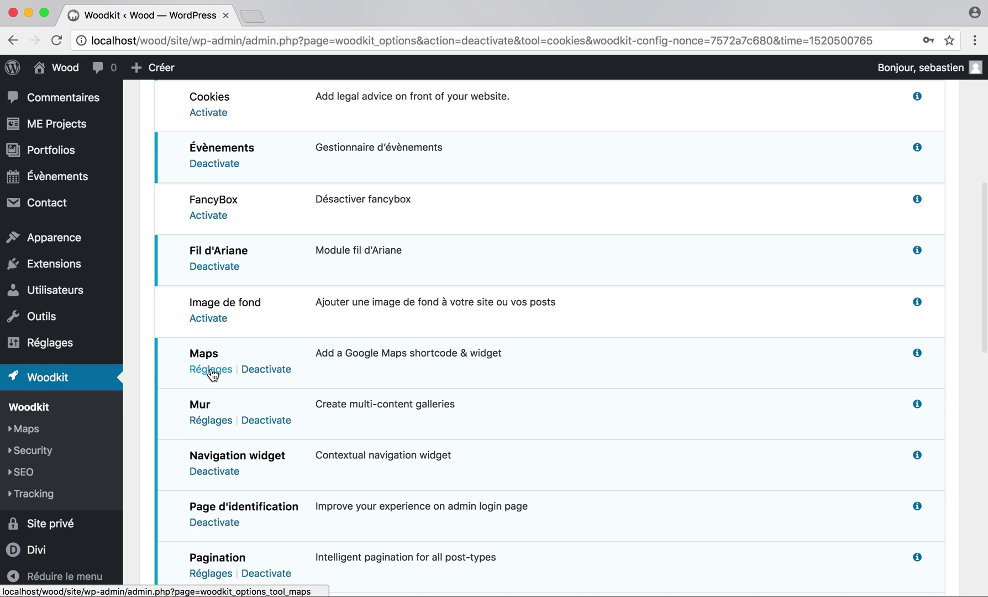
click(262, 370)
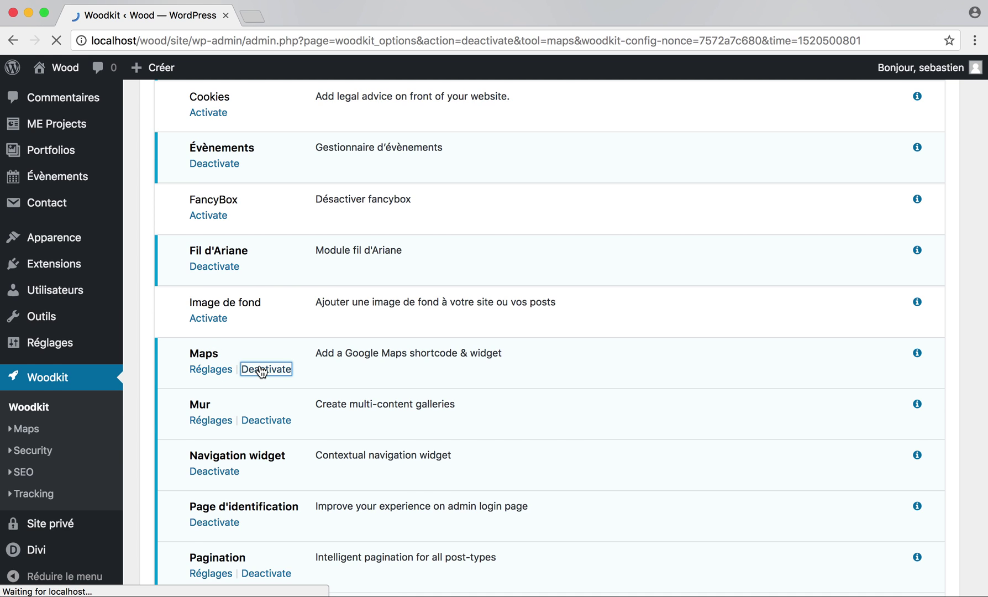
scroll(261, 370, down, 6)
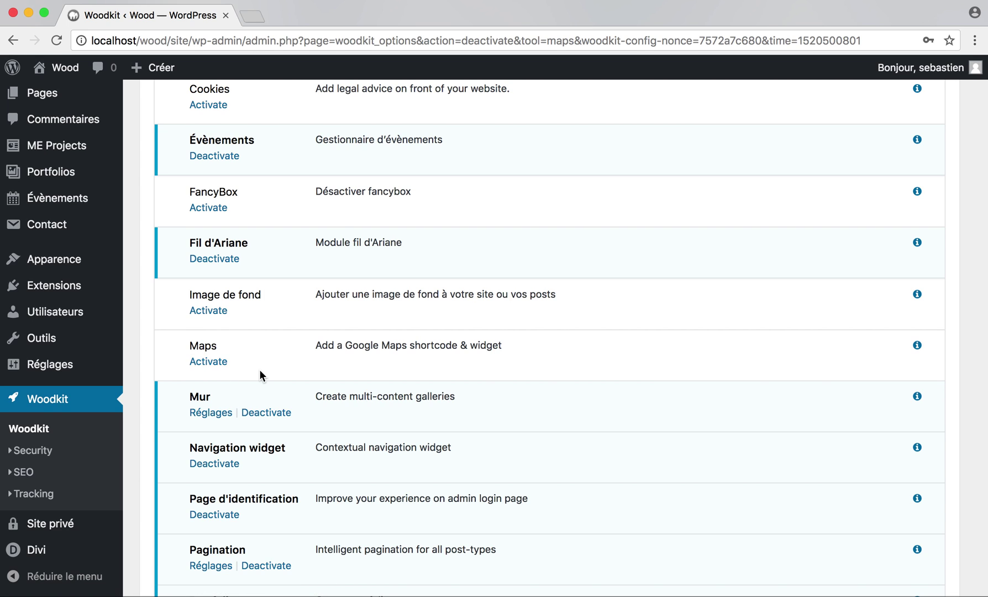
click(217, 364)
scroll(288, 374, down, 5)
scroll(288, 376, down, 2)
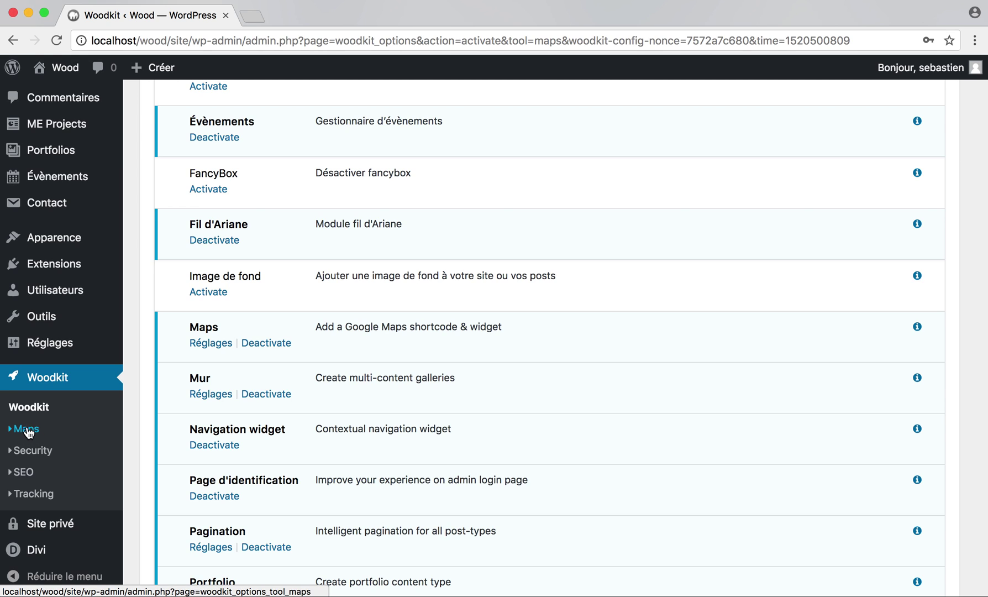
- Switch the Maps tool off and back on once more
click(265, 342)
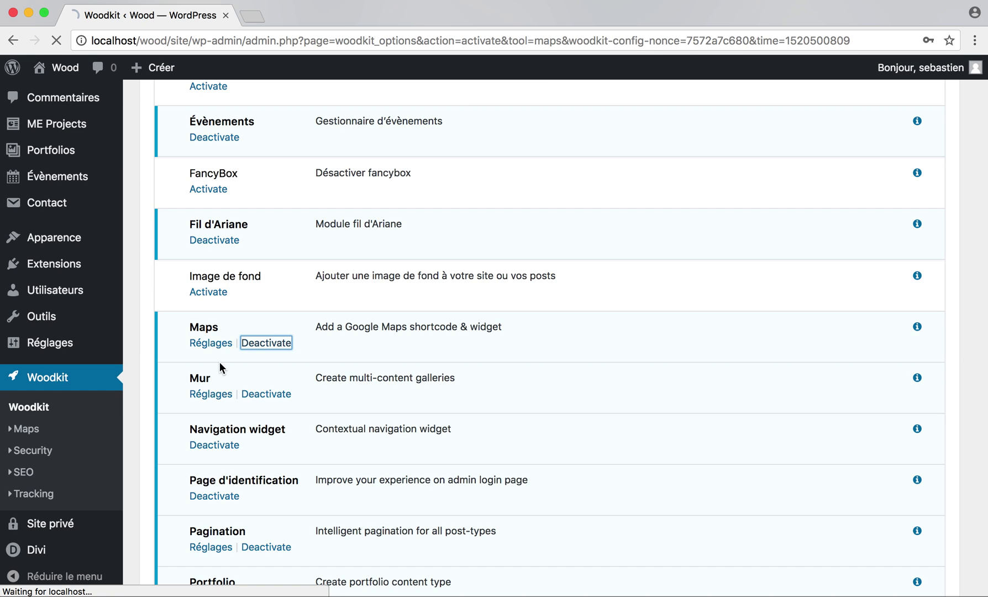
scroll(121, 387, down, 3)
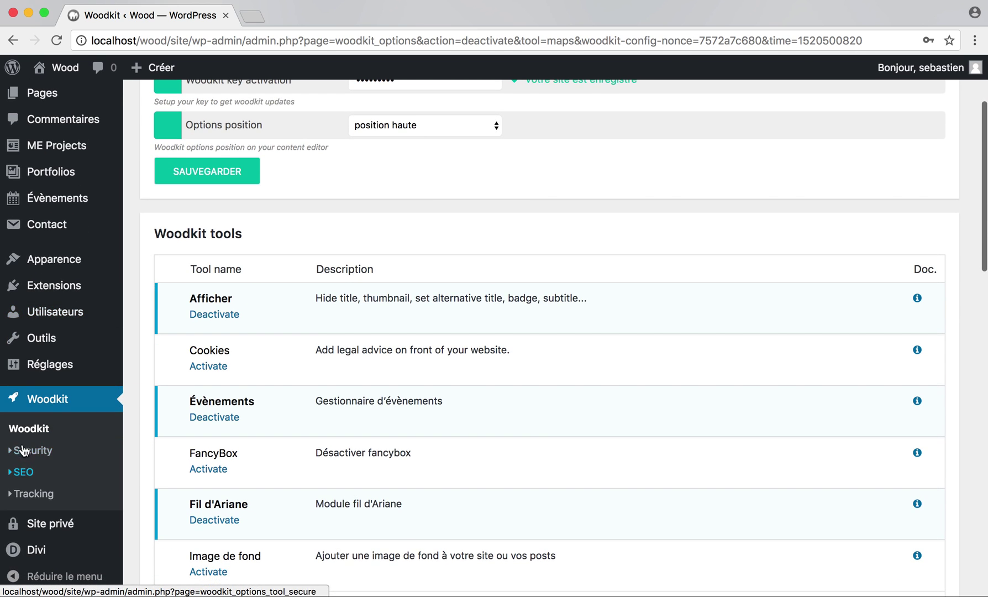
scroll(224, 436, down, 5)
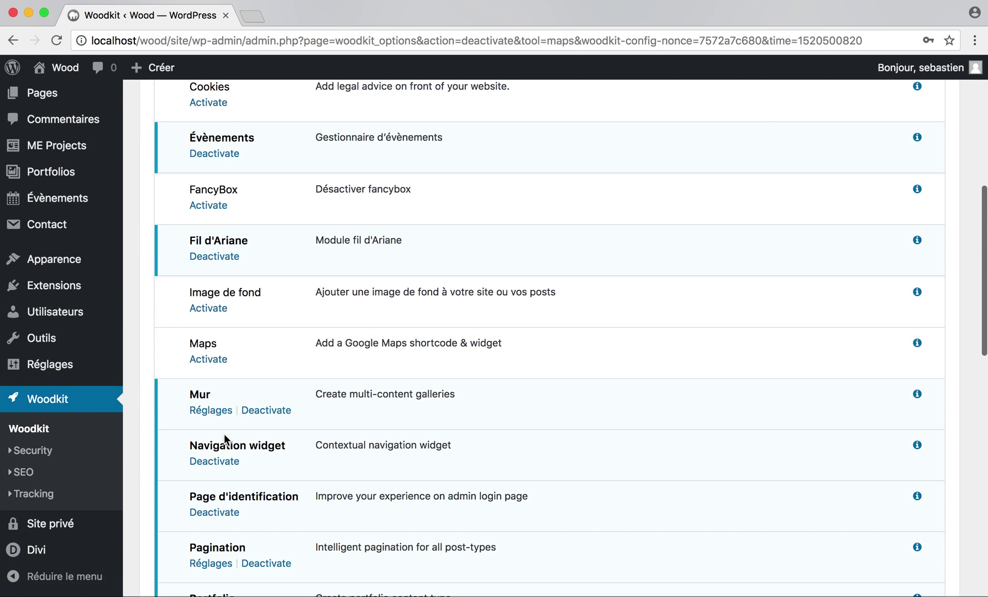
click(209, 360)
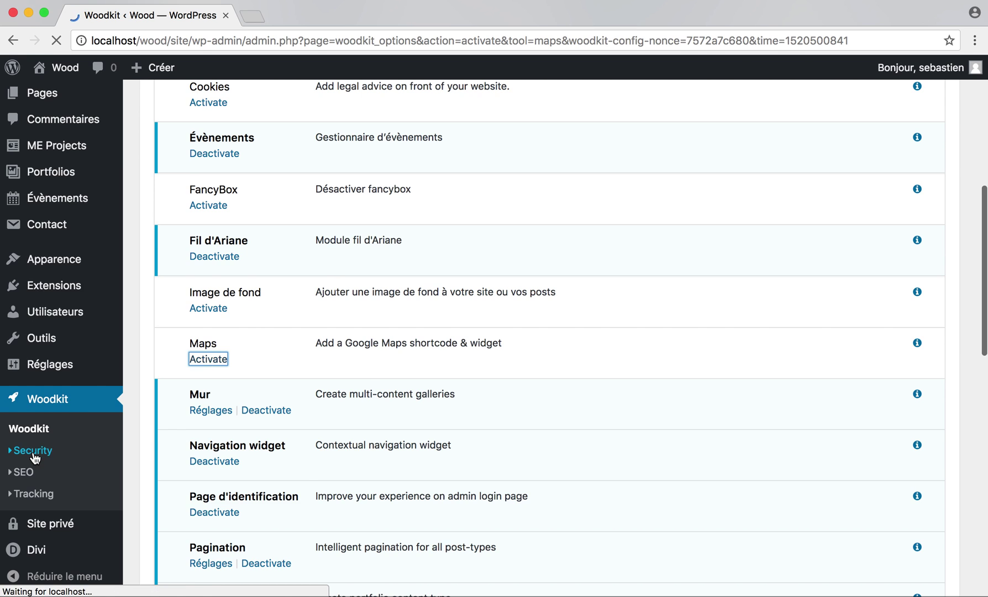
- Open the Maps tool's settings and follow the link for obtaining a Google Maps API key
scroll(30, 437, down, 4)
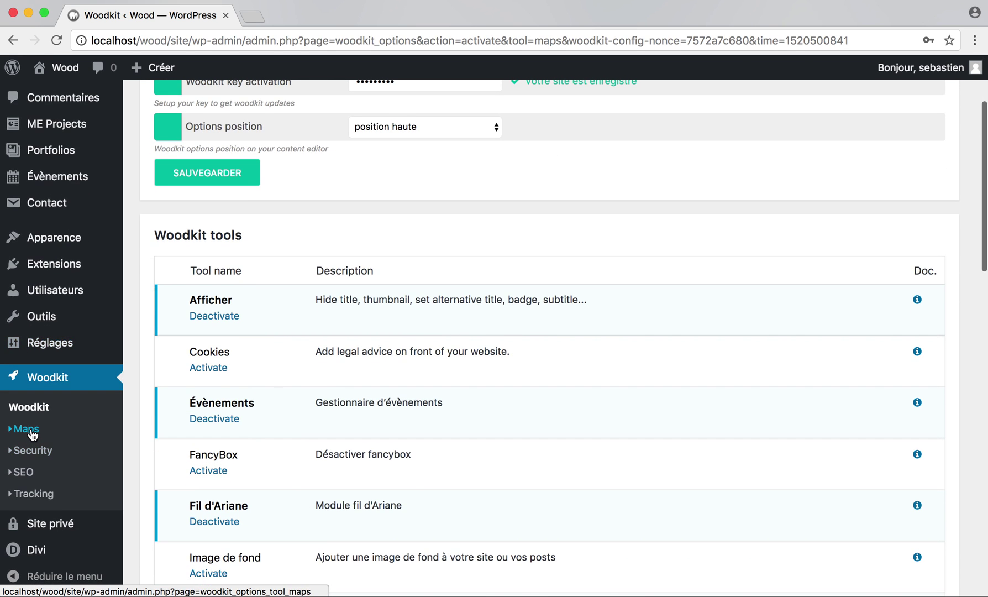
scroll(244, 408, down, 5)
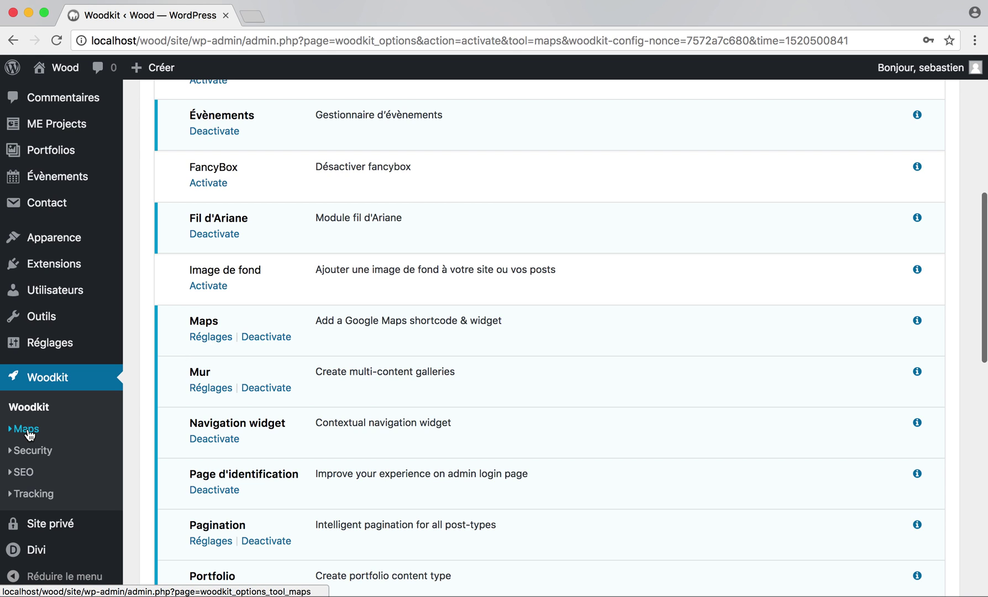
click(211, 339)
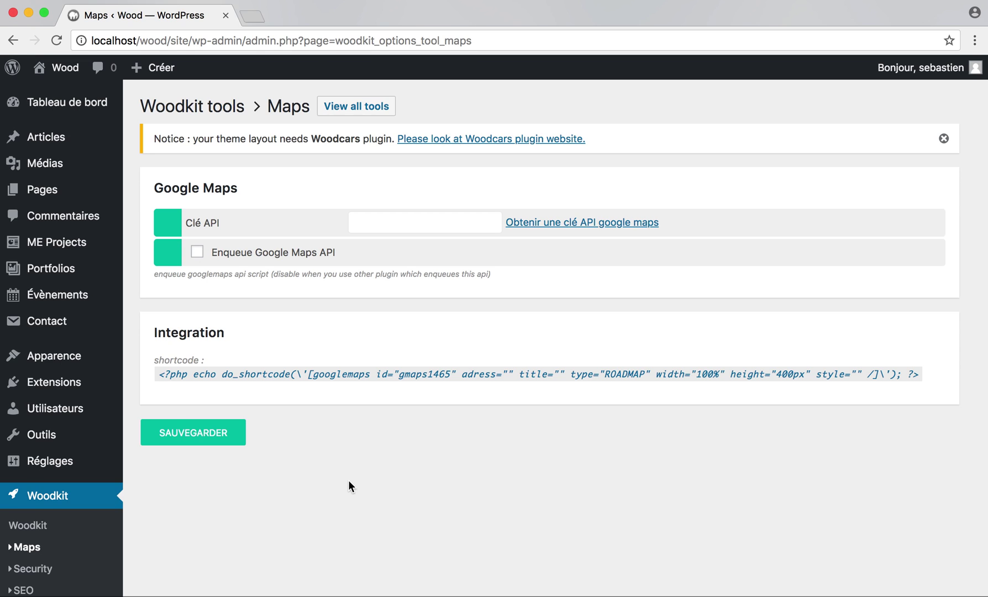
scroll(203, 511, down, 1)
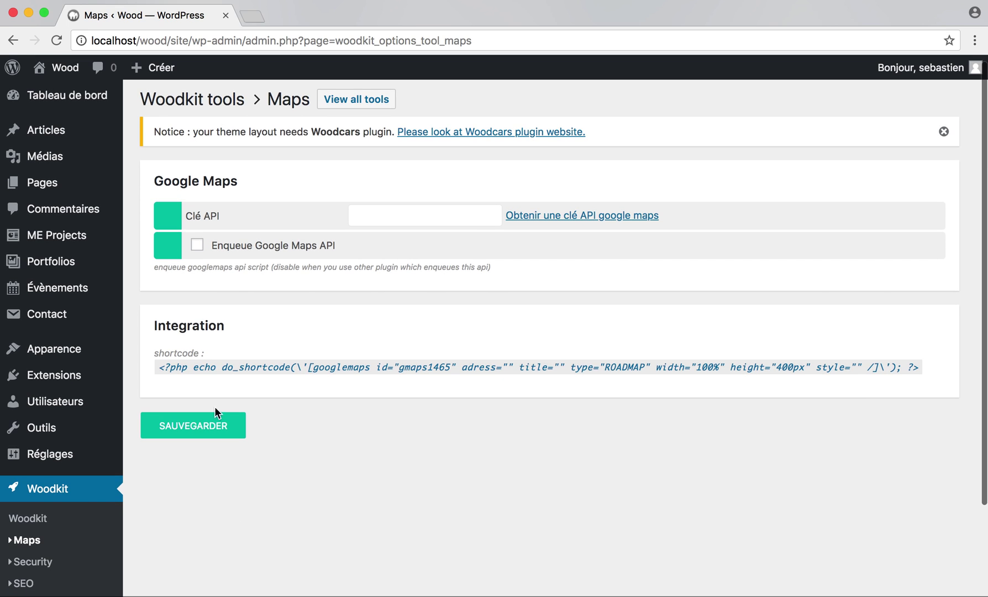
click(402, 217)
click(556, 216)
click(401, 14)
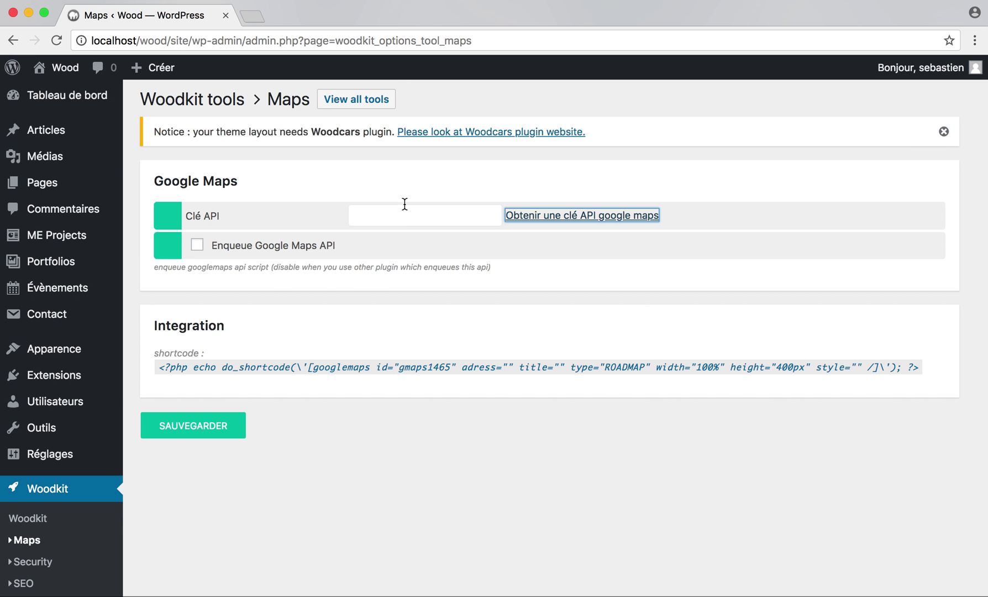
- Enable the Enqueue Google Maps API option and disable it again
click(226, 250)
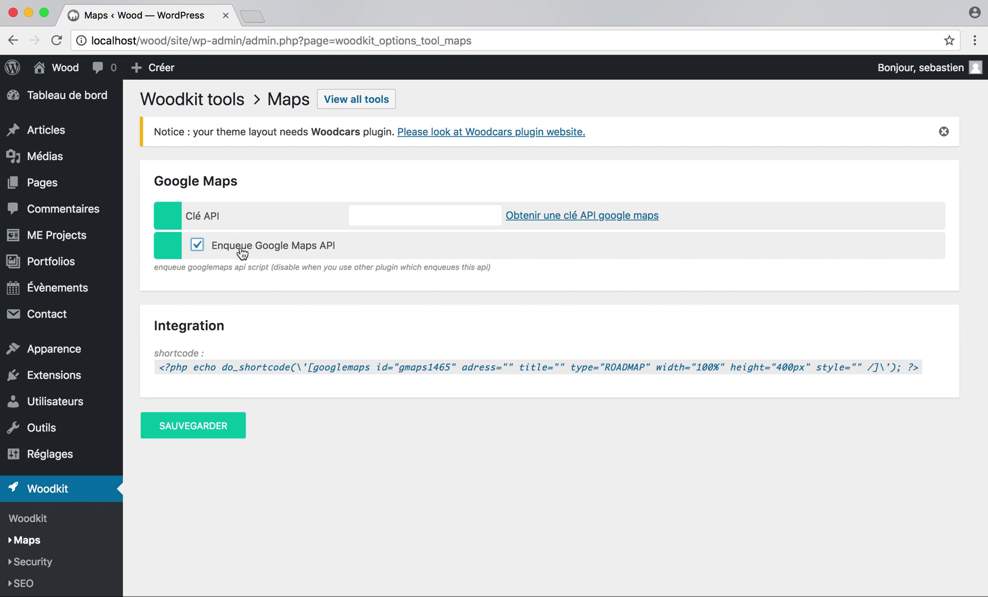
click(242, 252)
- Open the Mur tool's settings from the Woodkit tools list, view the thumbnail size option, and return to the list
scroll(66, 508, down, 3)
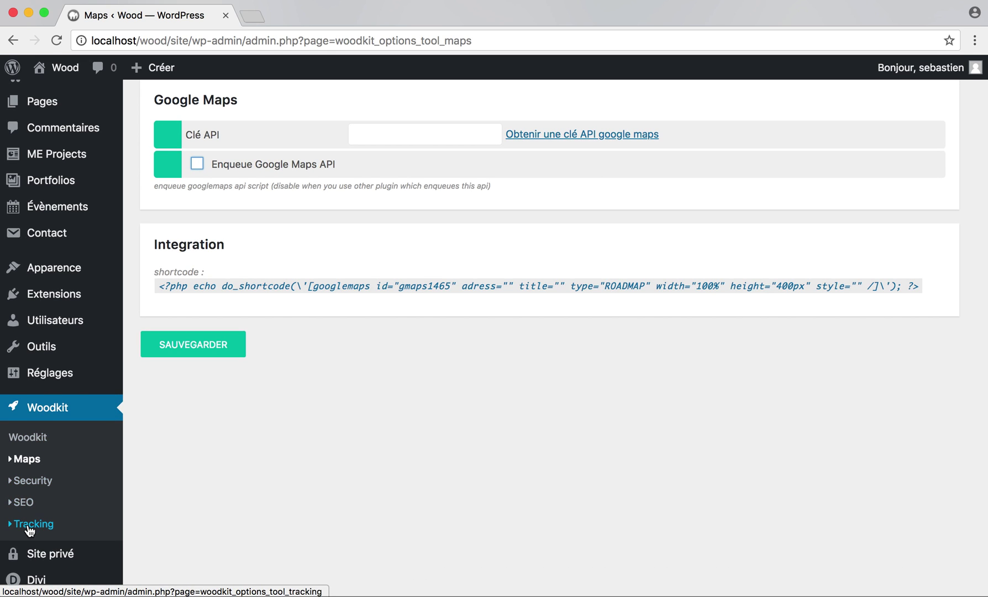
click(30, 442)
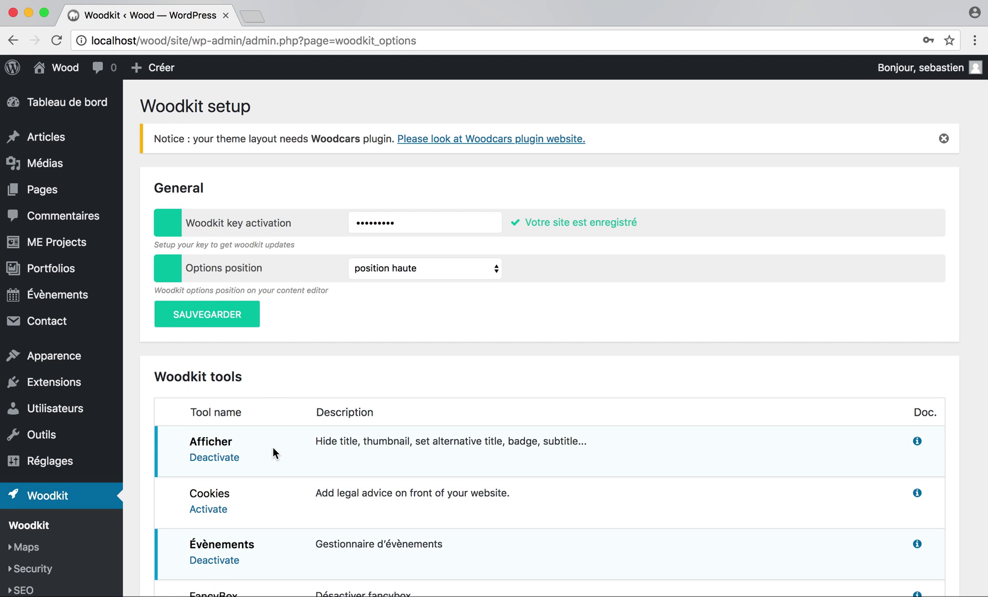
scroll(272, 445, down, 5)
scroll(272, 446, down, 3)
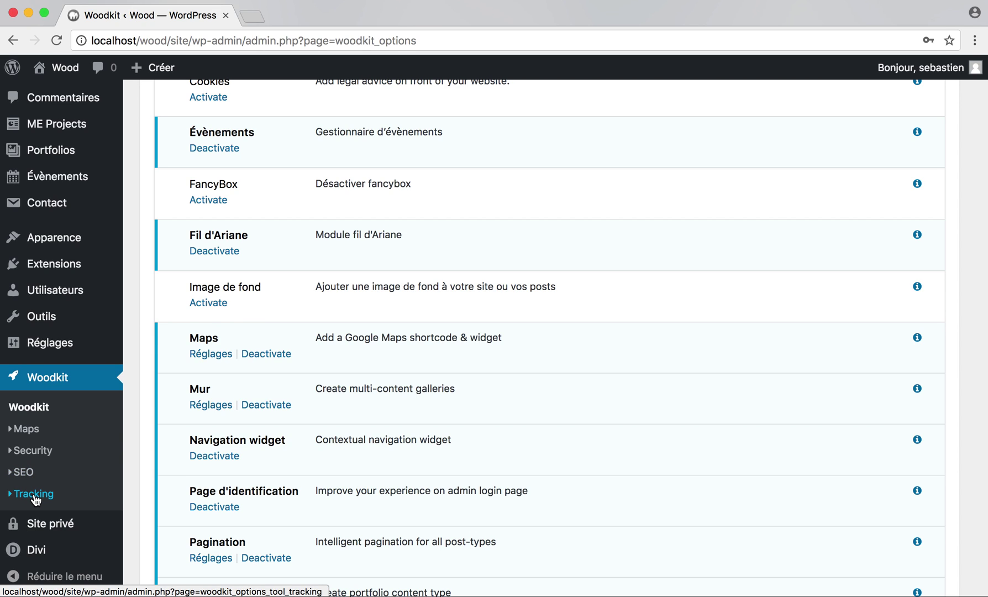
click(210, 408)
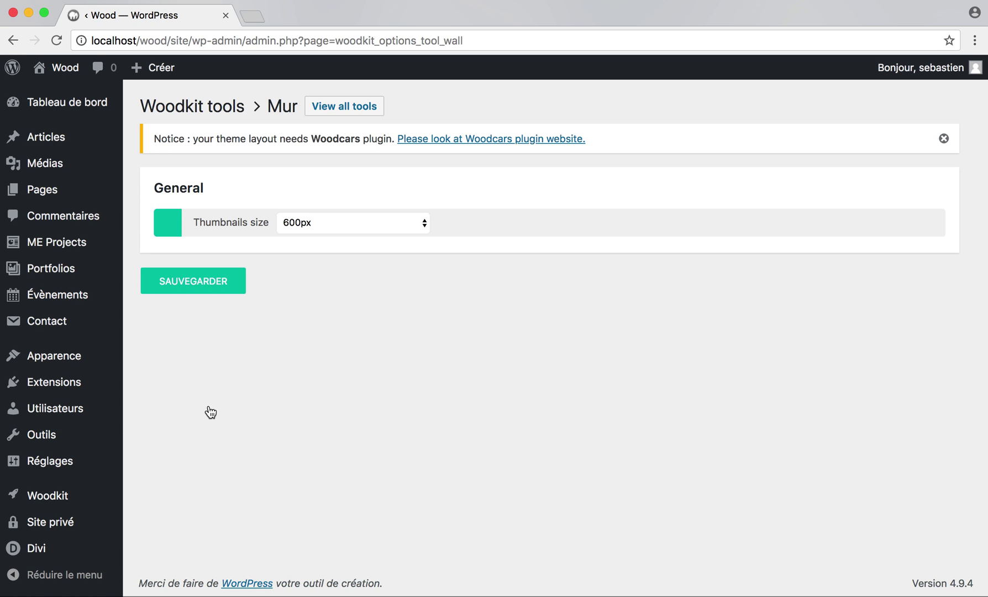
right_click(14, 40)
click(216, 321)
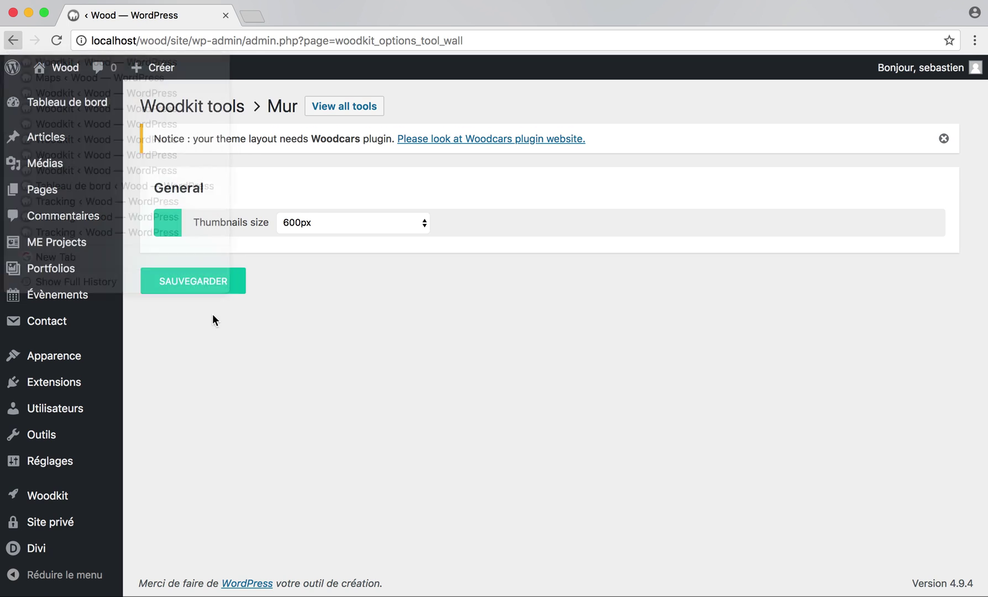
click(13, 41)
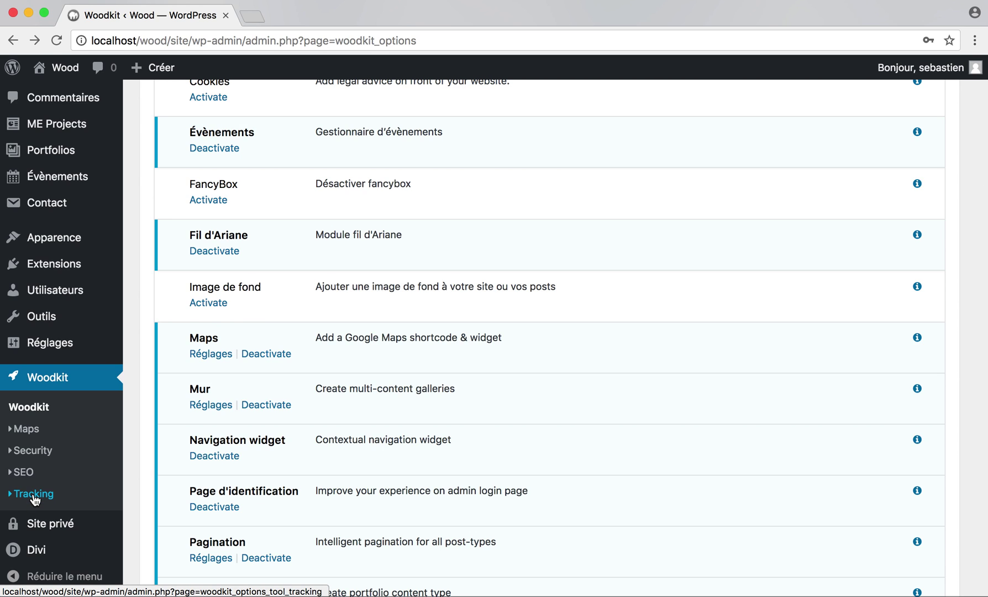
- Open the Security tool's settings and review its general protection options and referrer policy
click(33, 456)
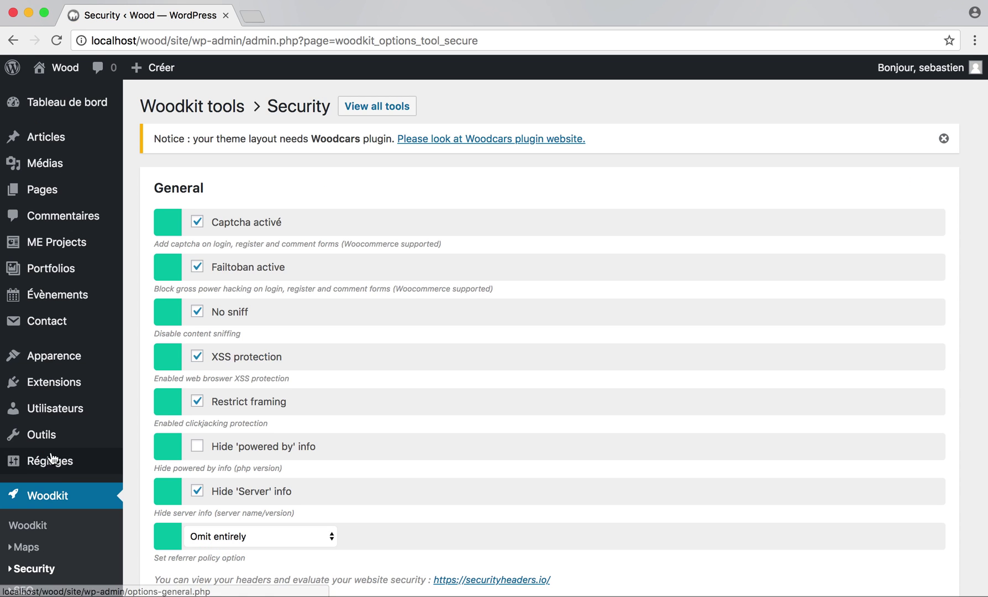
scroll(308, 450, down, 1)
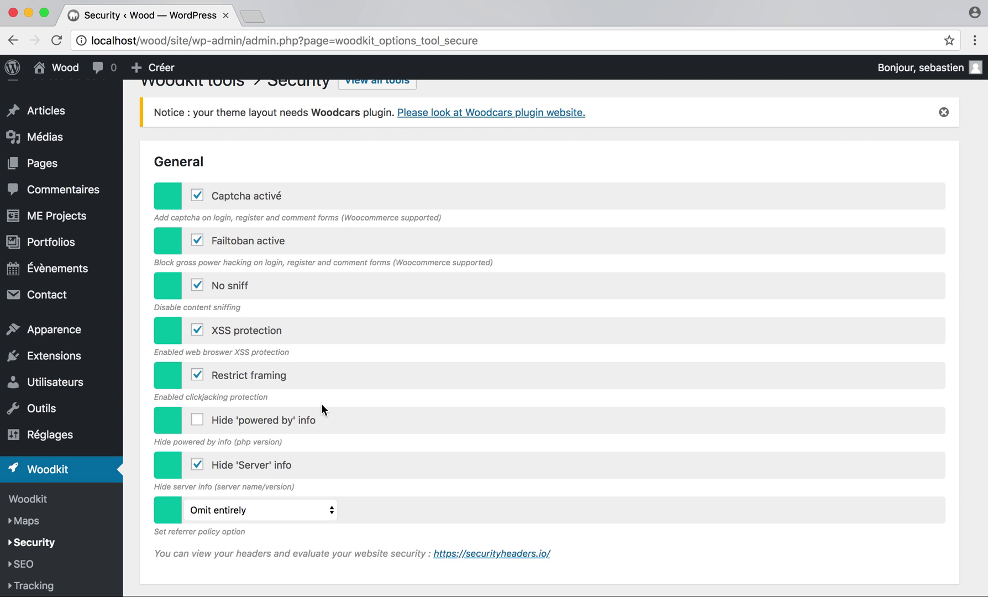
scroll(379, 397, down, 2)
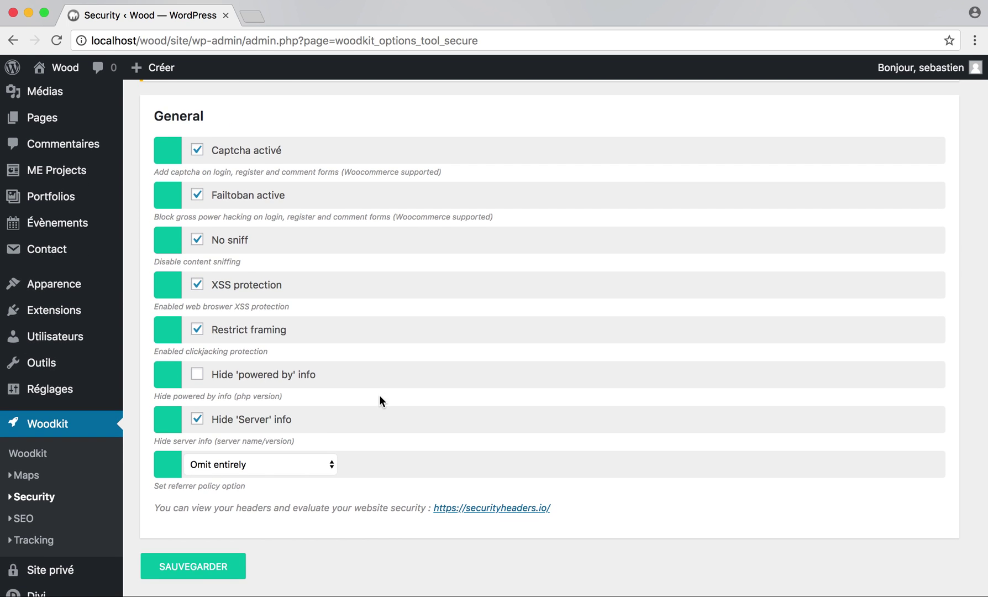
- Open the SEO tool's settings and review the general options, default values and sitemap options
click(24, 517)
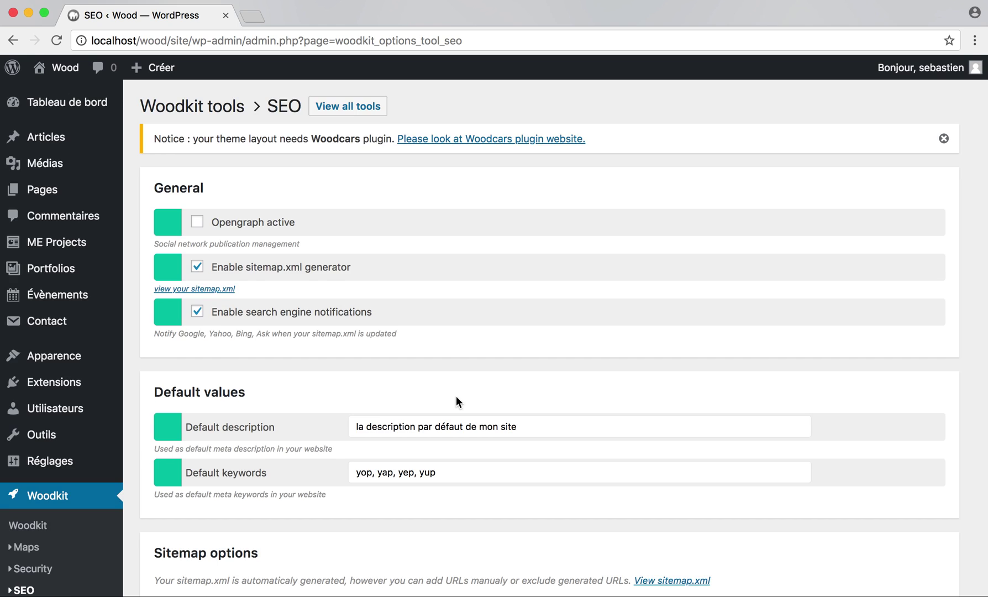
scroll(457, 396, down, 3)
scroll(457, 396, up, 2)
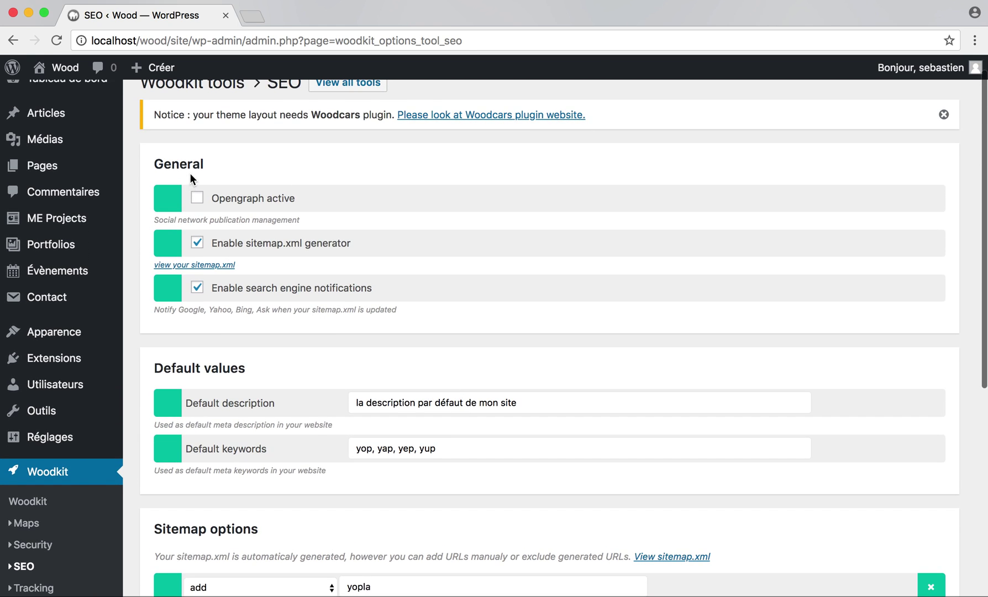
- Review the SEO tool's default description and keywords, sitemap rules and 301 redirects
scroll(334, 340, down, 1)
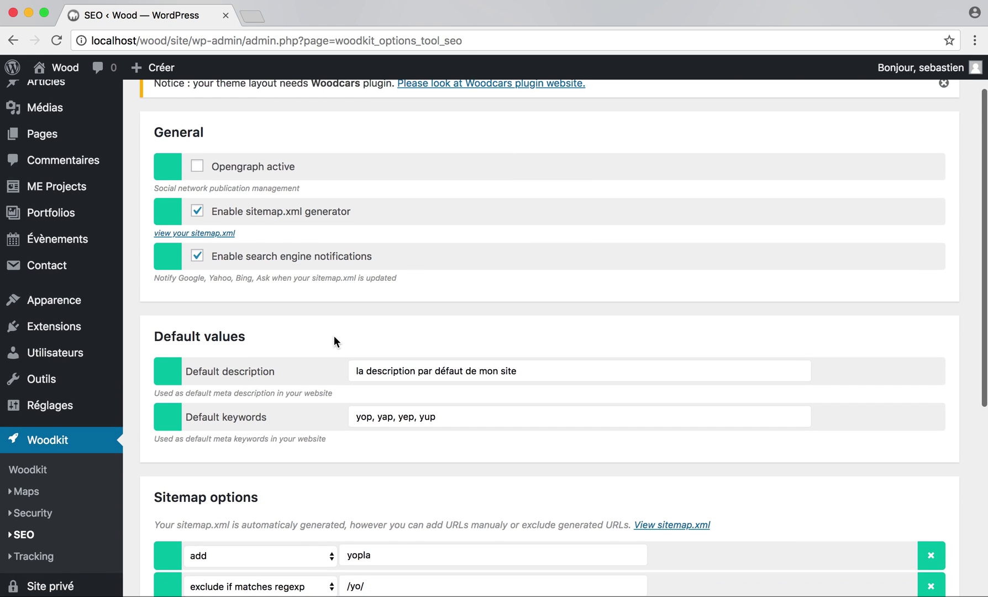
scroll(333, 352, down, 3)
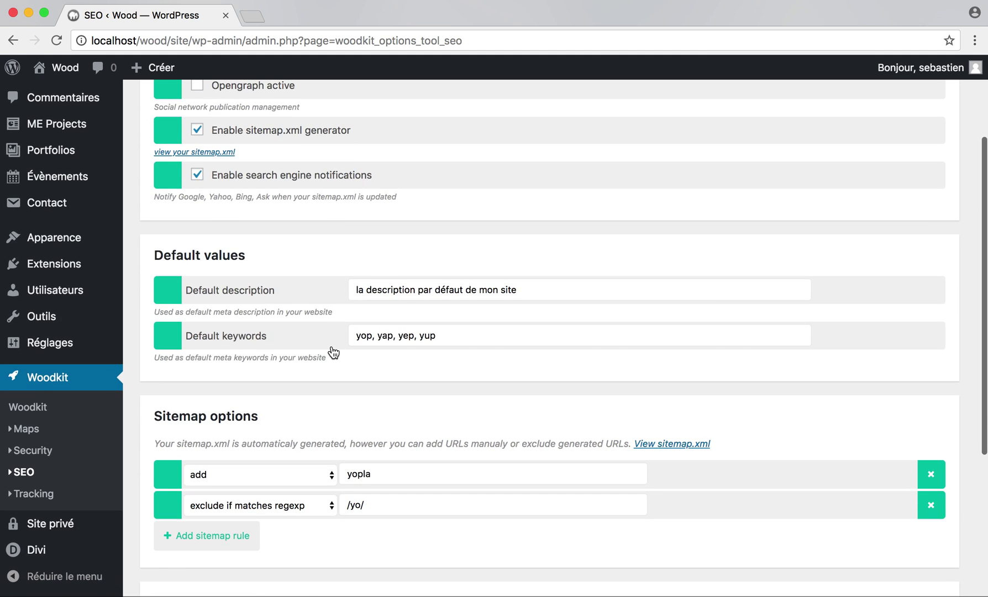
drag(532, 289, 348, 286)
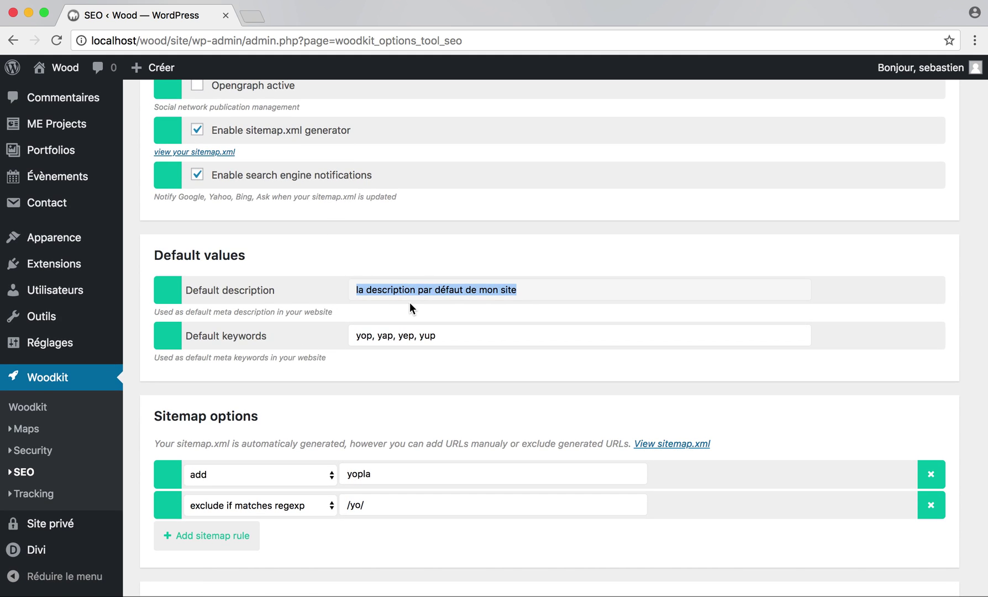
click(389, 318)
scroll(390, 320, down, 1)
scroll(391, 323, down, 3)
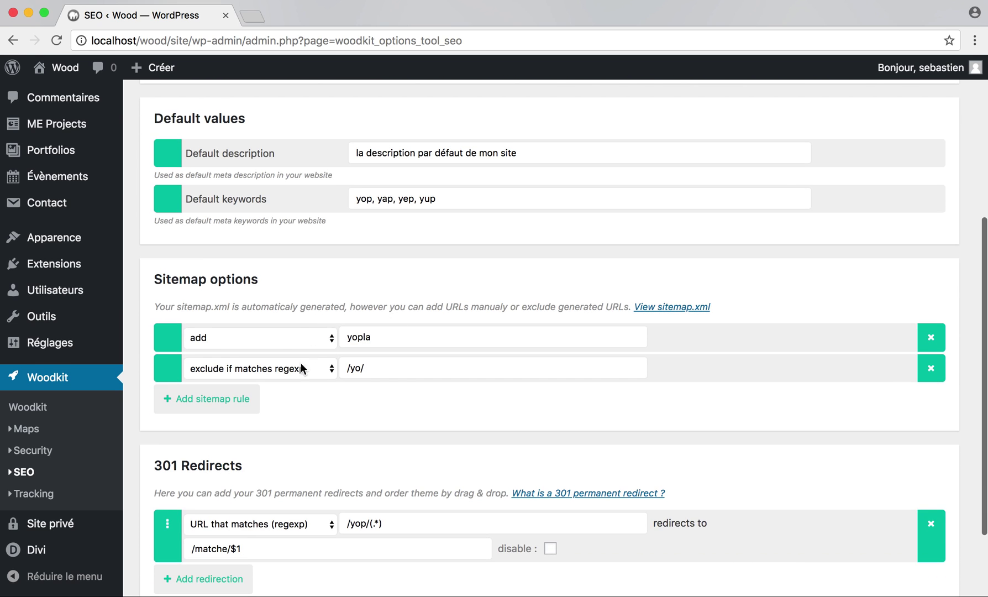
scroll(315, 364, down, 2)
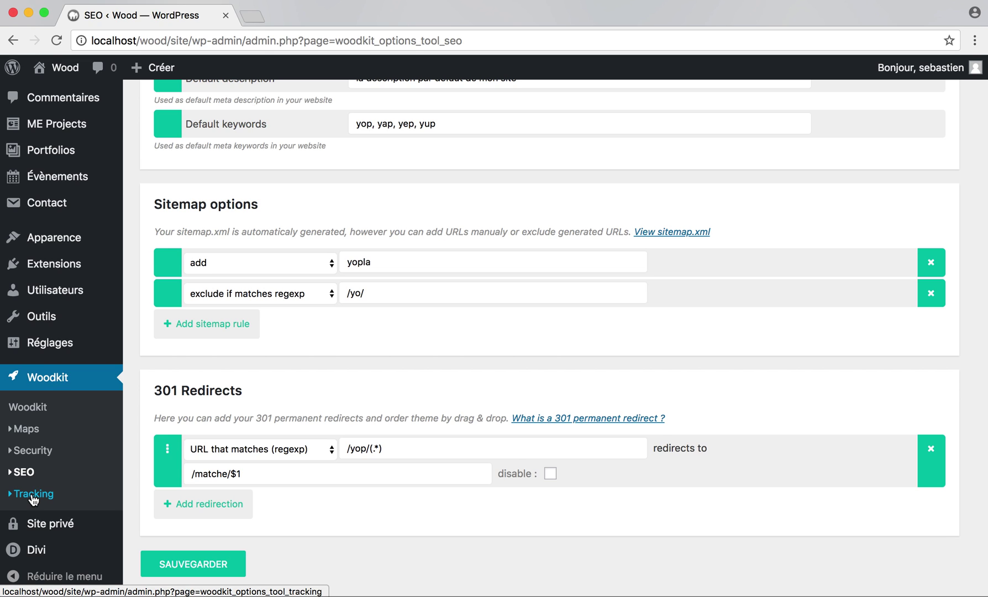
- Return to the Woodkit tools list and look through the tools in its lower half
click(28, 407)
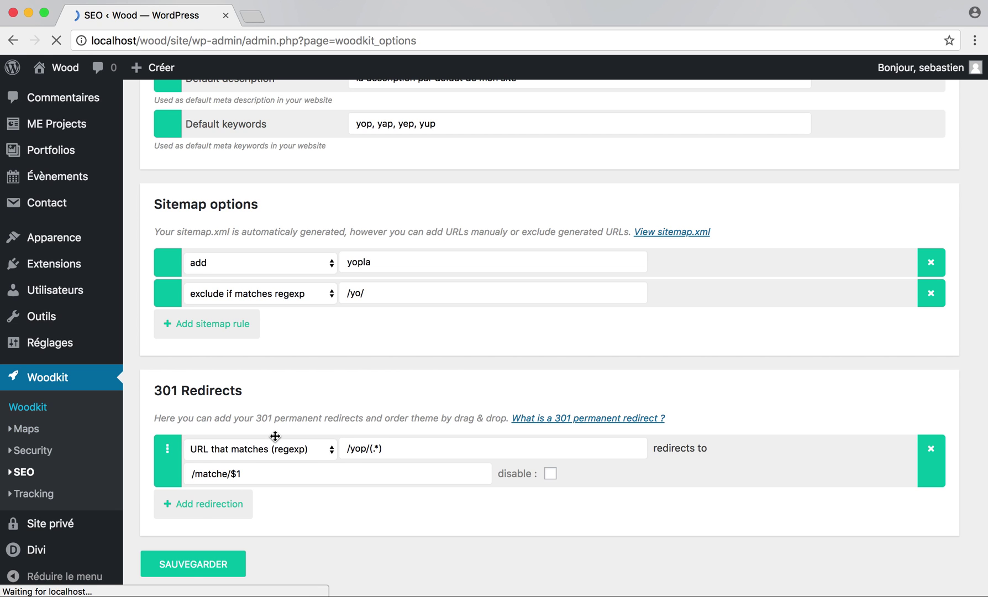
scroll(274, 434, down, 15)
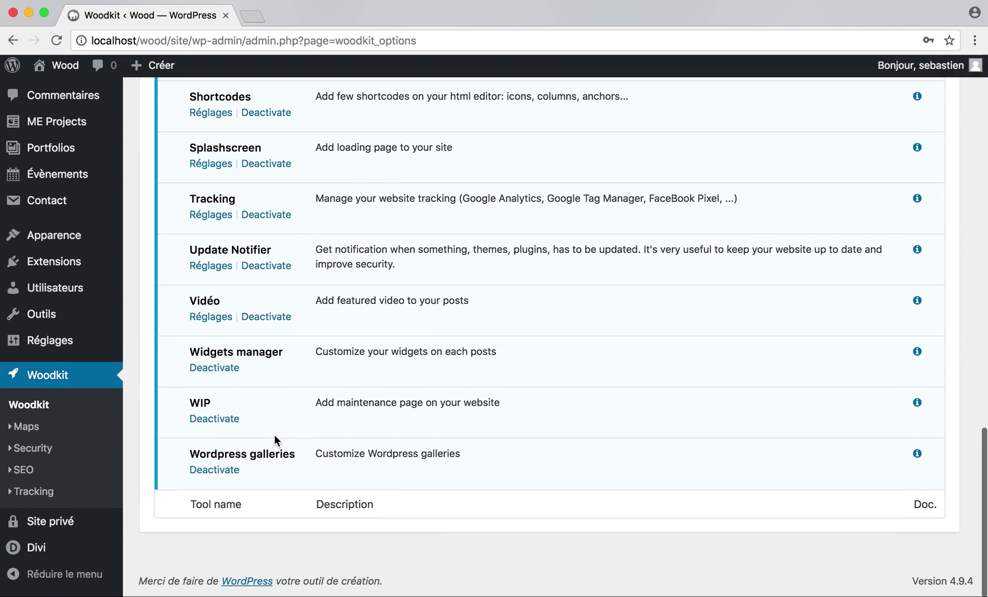
scroll(274, 435, up, 3)
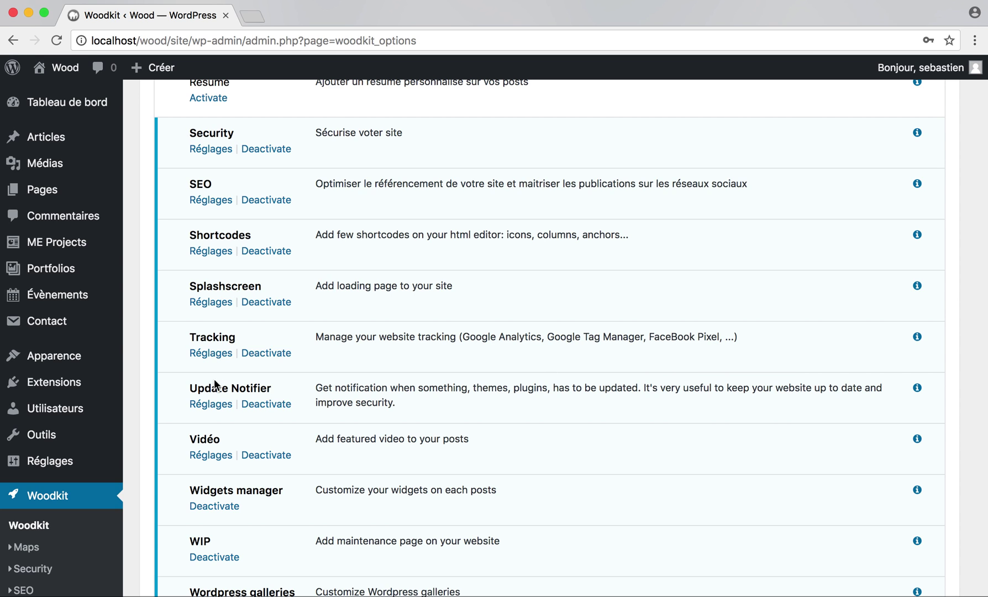
scroll(294, 392, down, 3)
- Open the Tracking tool's settings and review the Google Analytics and Tag Manager keys and the event tracking rules
click(17, 505)
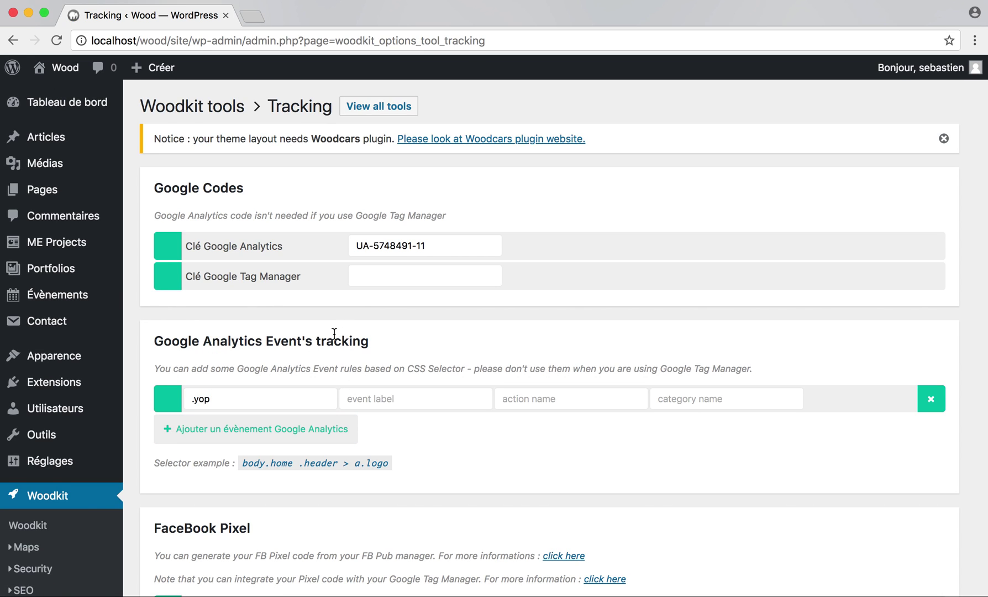
drag(425, 246, 332, 251)
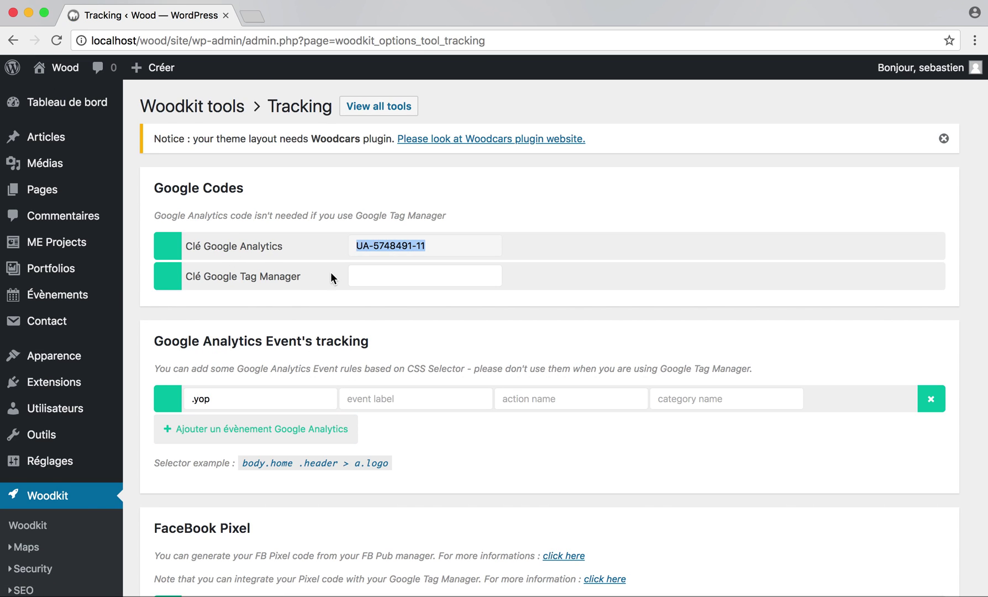
click(394, 273)
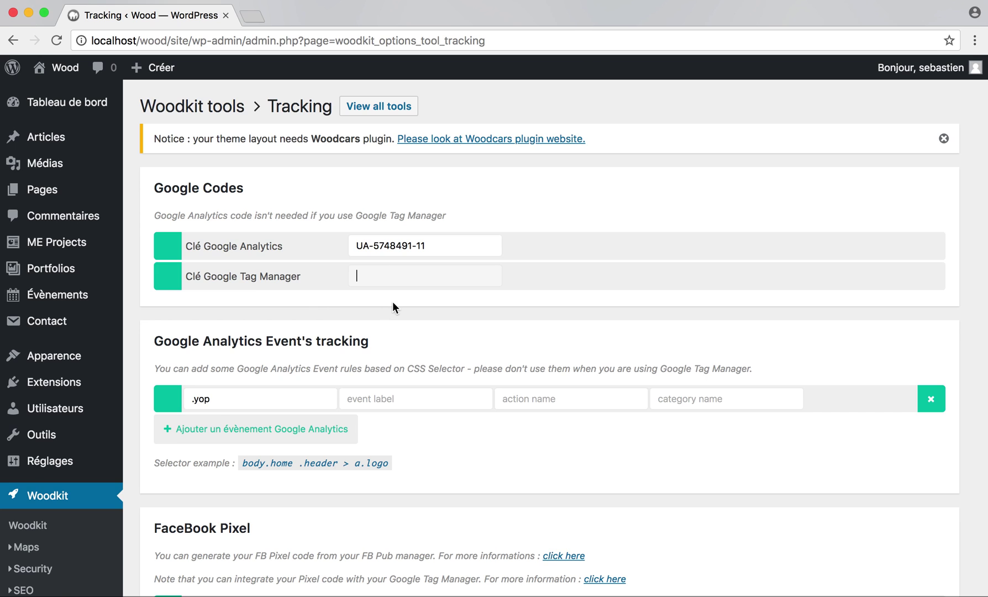
scroll(456, 307, down, 2)
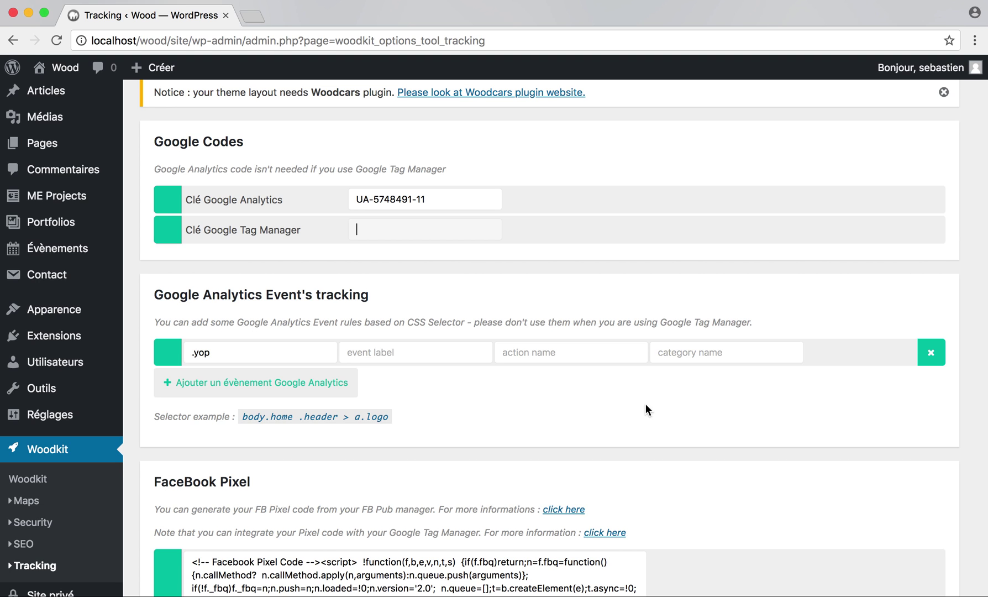
scroll(663, 409, down, 1)
scroll(664, 404, down, 3)
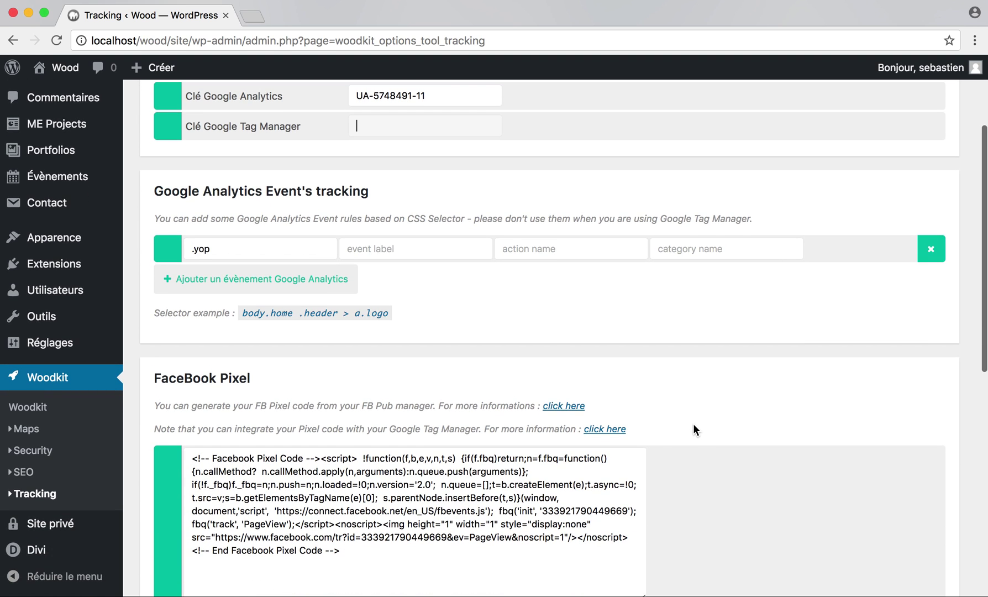
scroll(693, 423, down, 4)
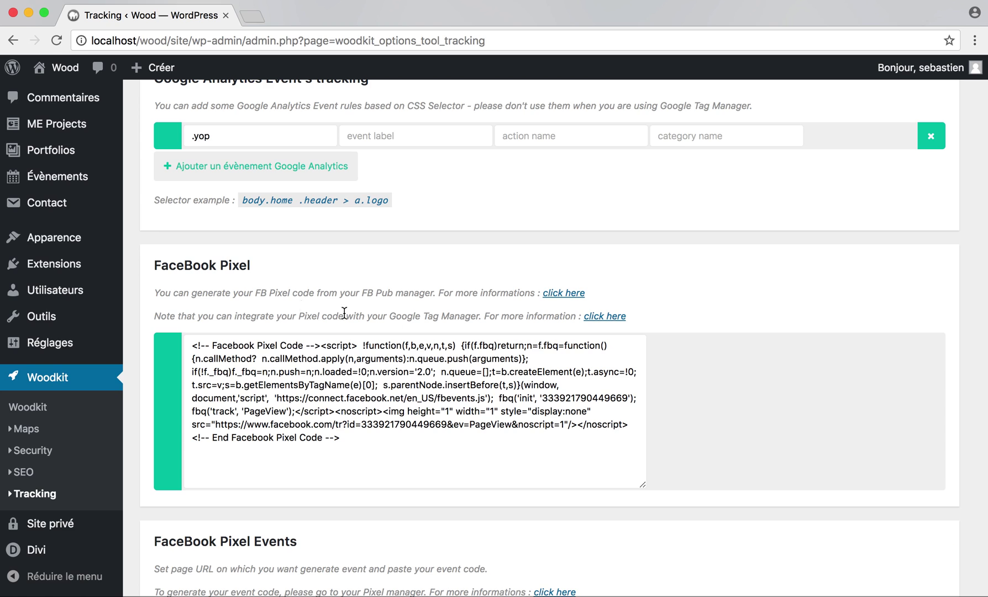
- Examine the FaceBook Pixel section and its embedded pixel code in the Tracking settings
drag(154, 266, 250, 267)
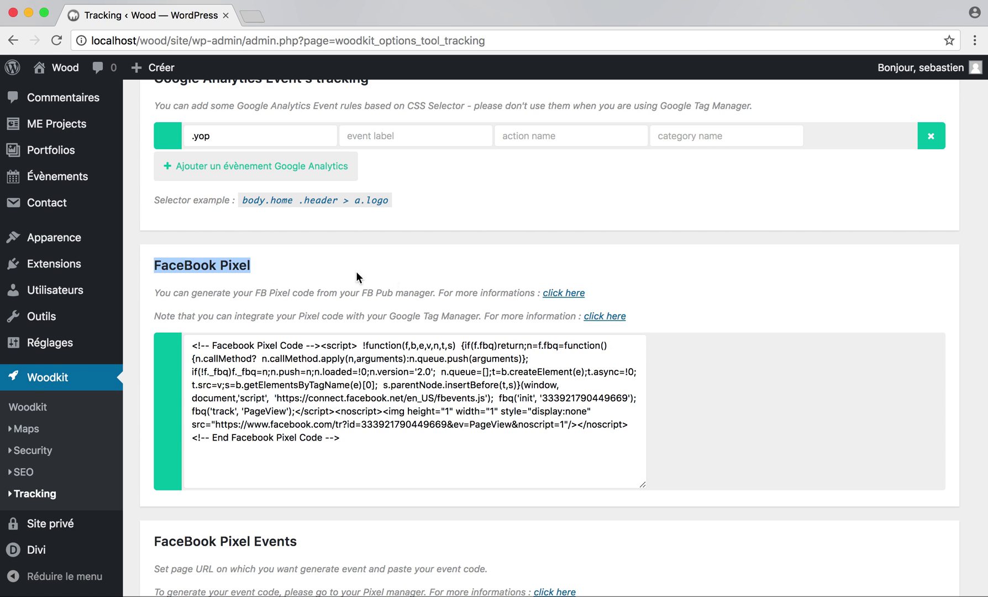
right_click(751, 314)
click(502, 282)
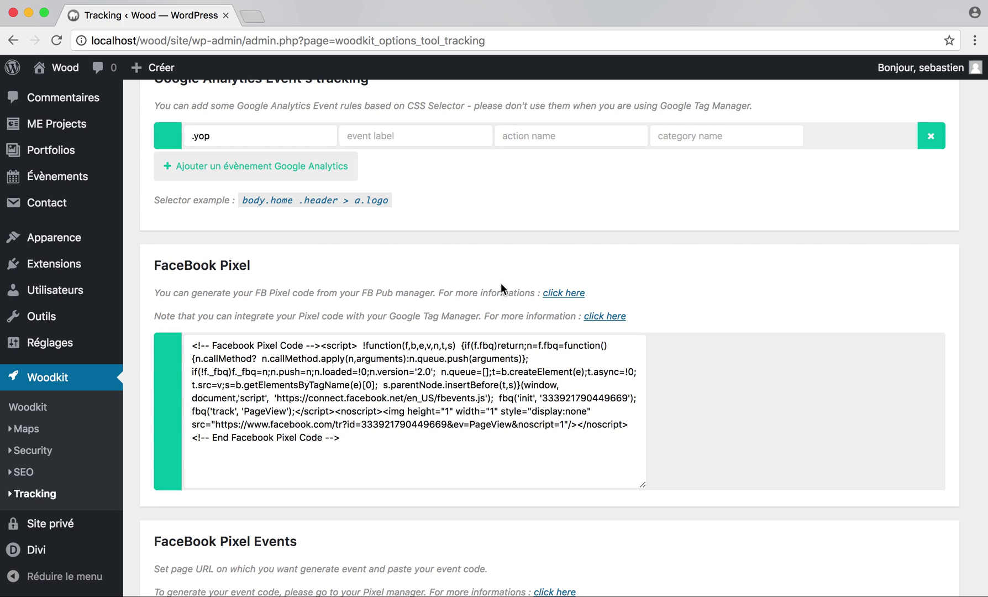
drag(340, 438, 191, 345)
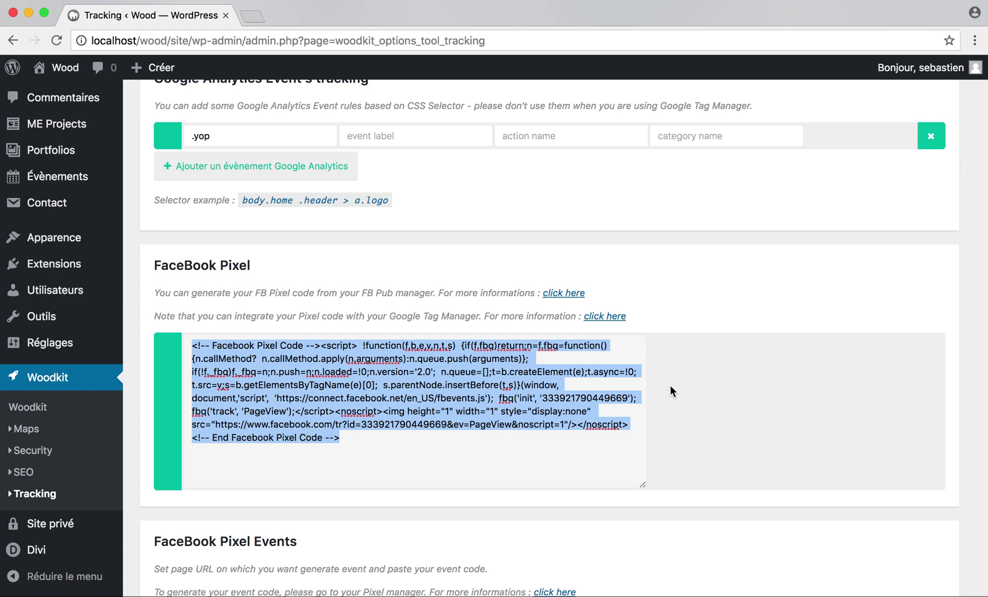
scroll(716, 388, down, 8)
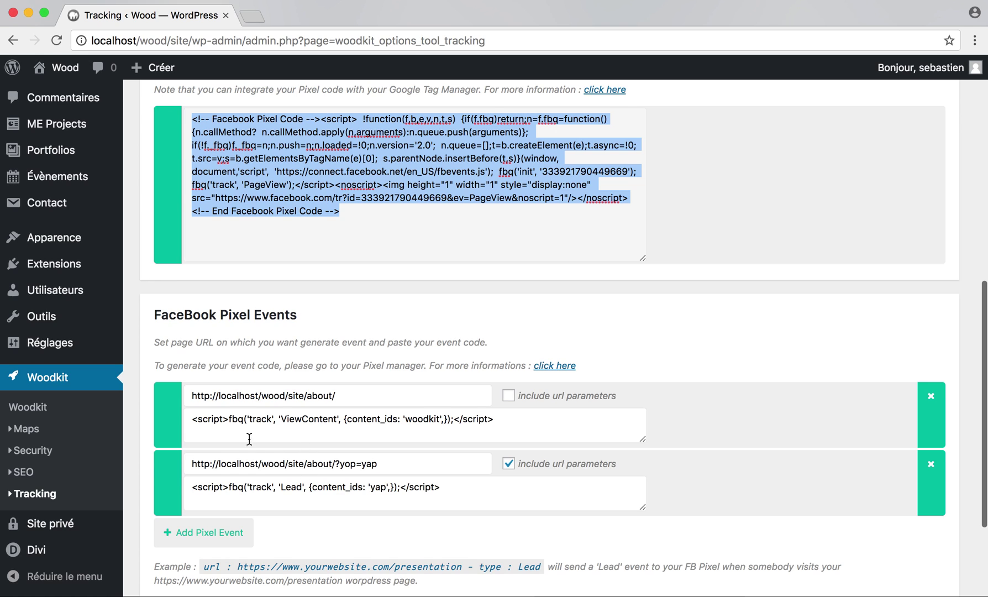
- Review the page URL and ViewContent type of the first FaceBook Pixel event and set its content_ids value to 'about'
click(346, 396)
triple_click(256, 394)
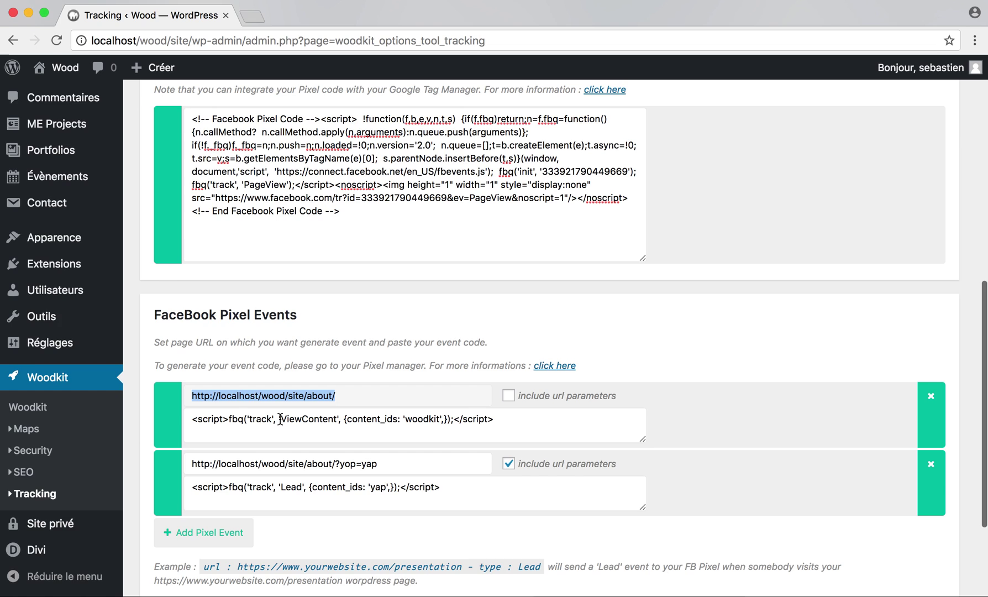
drag(280, 418, 335, 421)
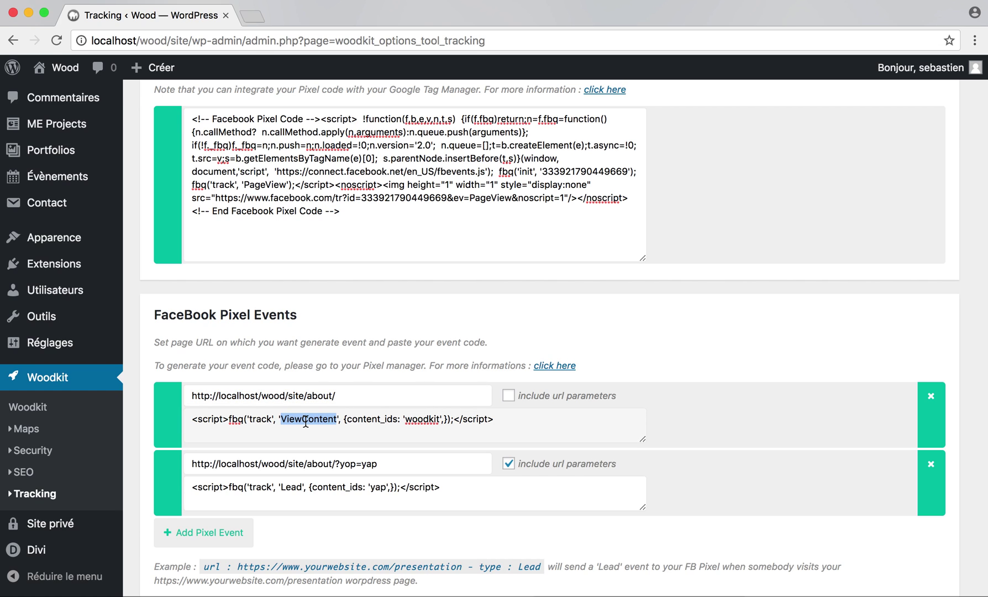
drag(405, 420, 441, 421)
text(about)
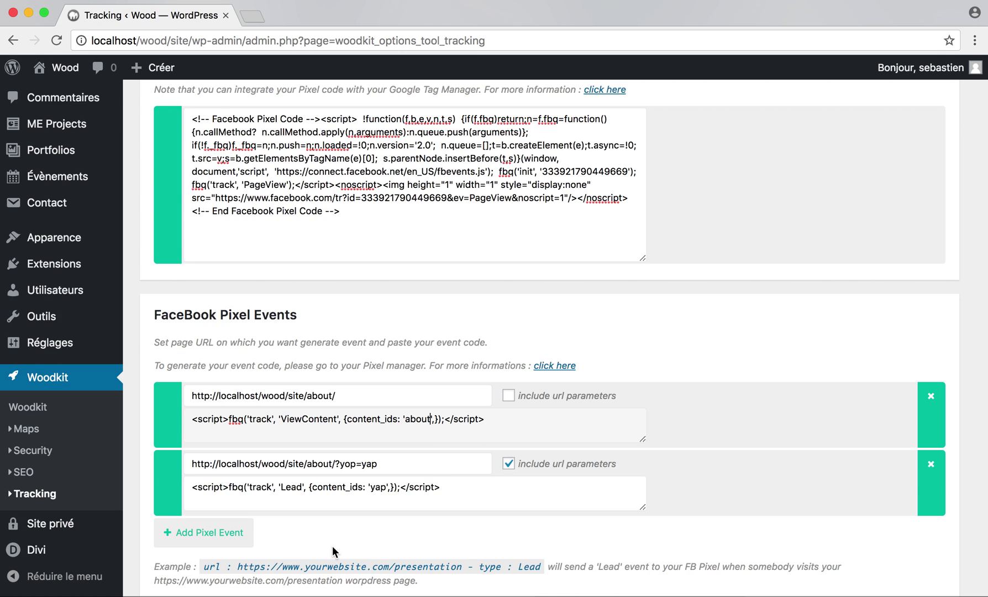
- Add two blank pixel events below the existing FaceBook Pixel Events
scroll(331, 546, down, 5)
click(227, 537)
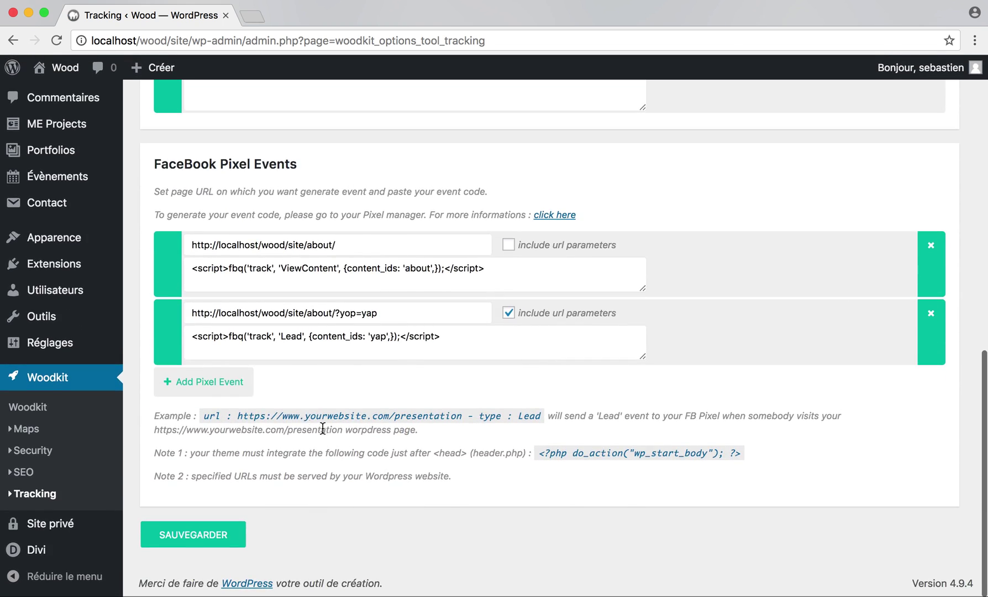
click(224, 381)
click(226, 449)
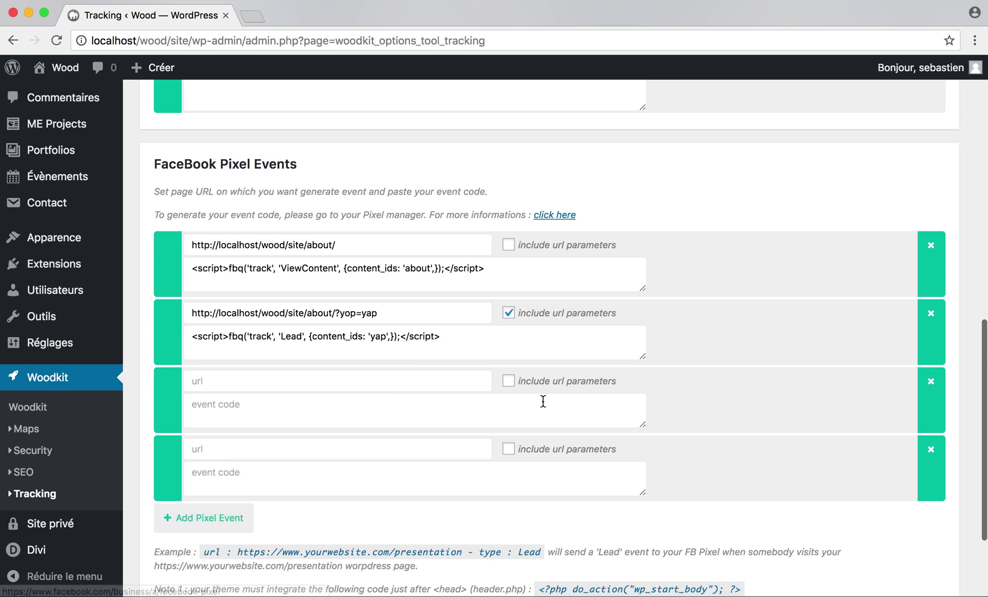
- Review the FaceBook Pixel note about Google Tag Manager integration and return to the Woodkit setup page
scroll(543, 401, down, 4)
scroll(474, 470, up, 8)
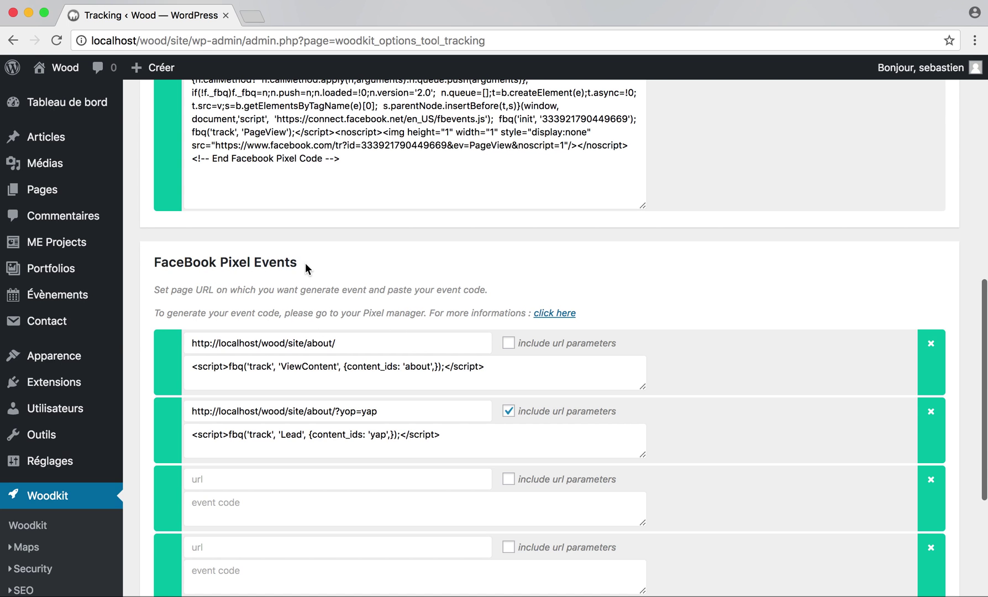
scroll(508, 293, up, 10)
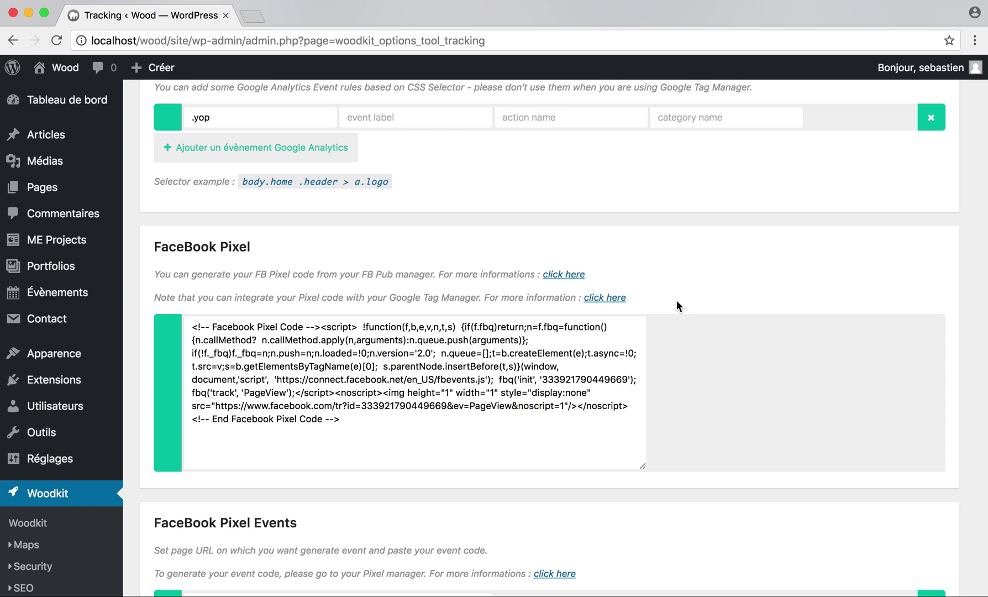
scroll(676, 305, up, 3)
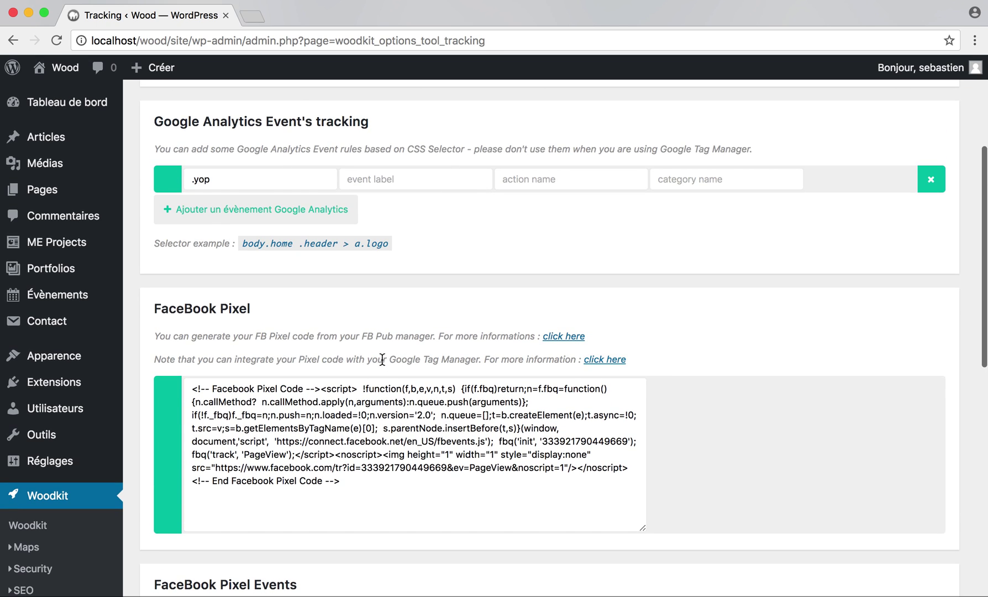
drag(388, 359, 479, 360)
click(729, 362)
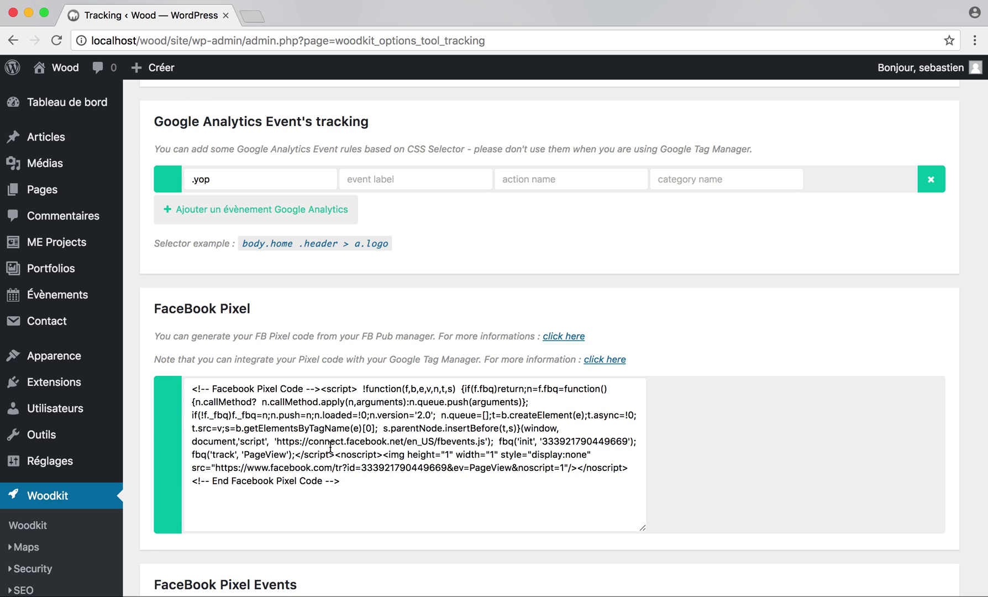
drag(389, 360, 481, 361)
click(743, 358)
click(45, 499)
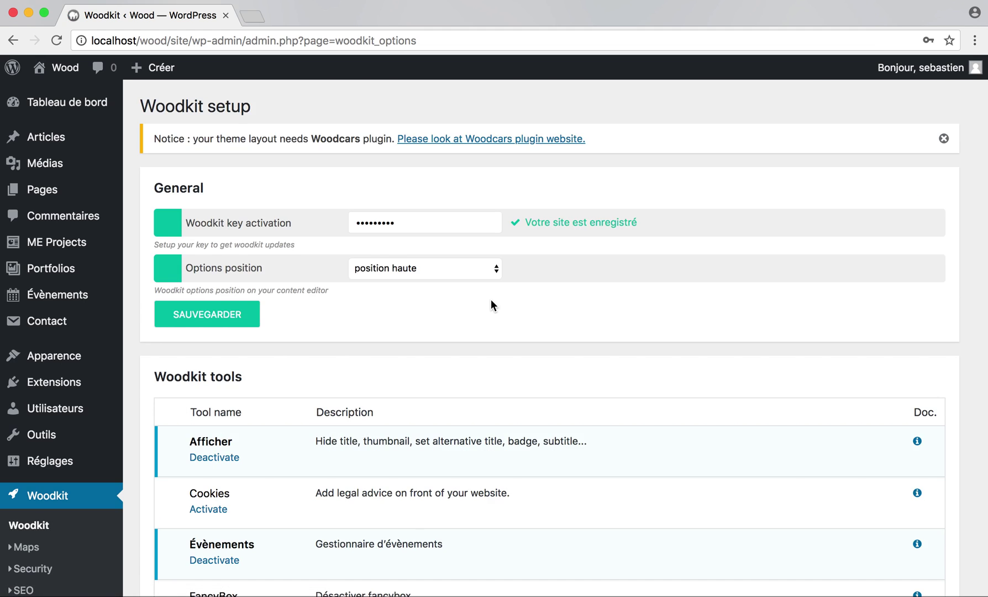